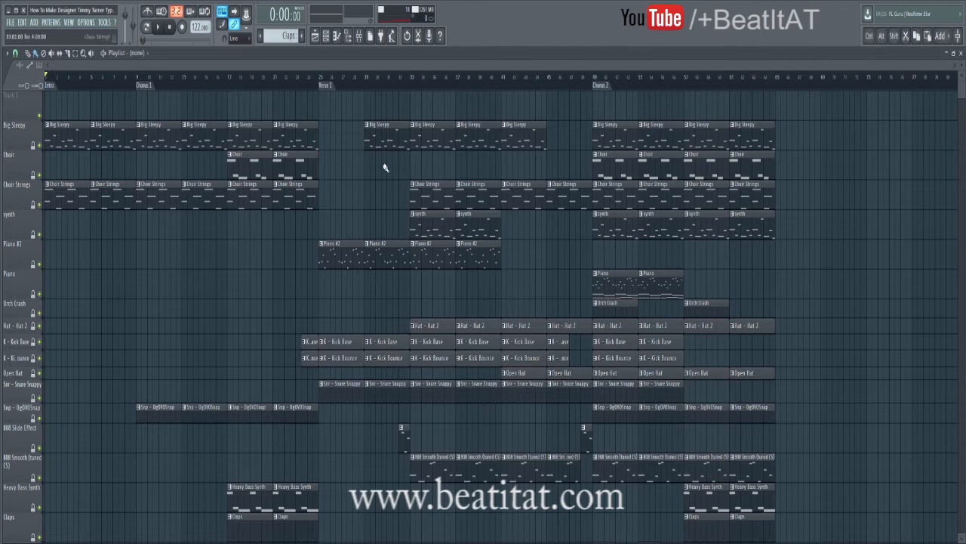
# Reduce the playlist track heights, then play the song from bar 33 with the mixer shown.
pyautogui.moveTo(962, 65); pyautogui.dragTo(504, 71)
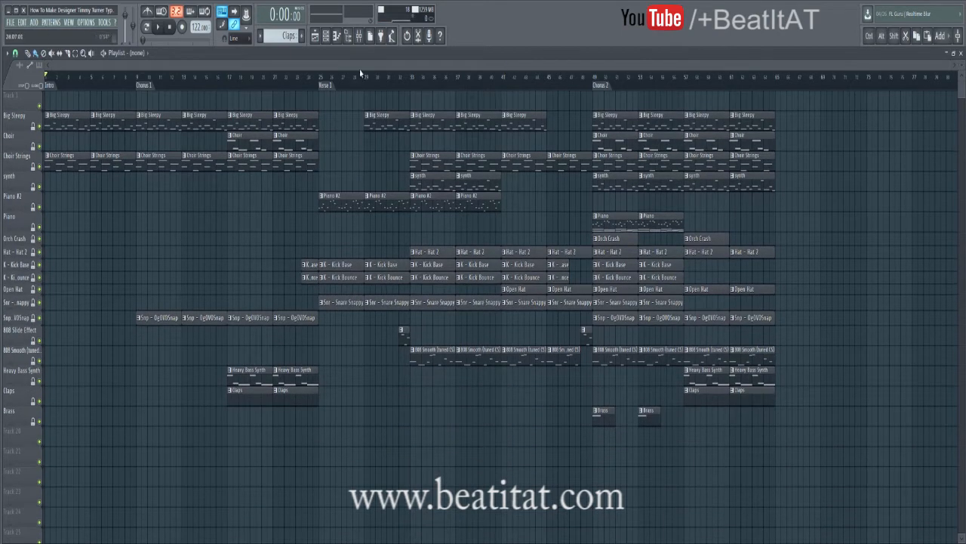
pyautogui.hscroll(5, 360, 69)
pyautogui.moveTo(243, 80); pyautogui.dragTo(238, 83)
pyautogui.click(358, 36)
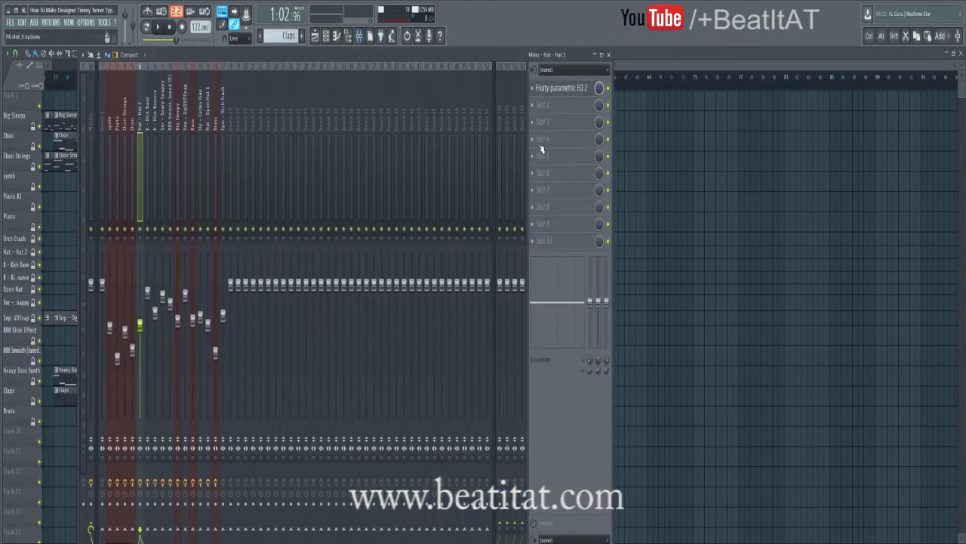
pyautogui.press('space')
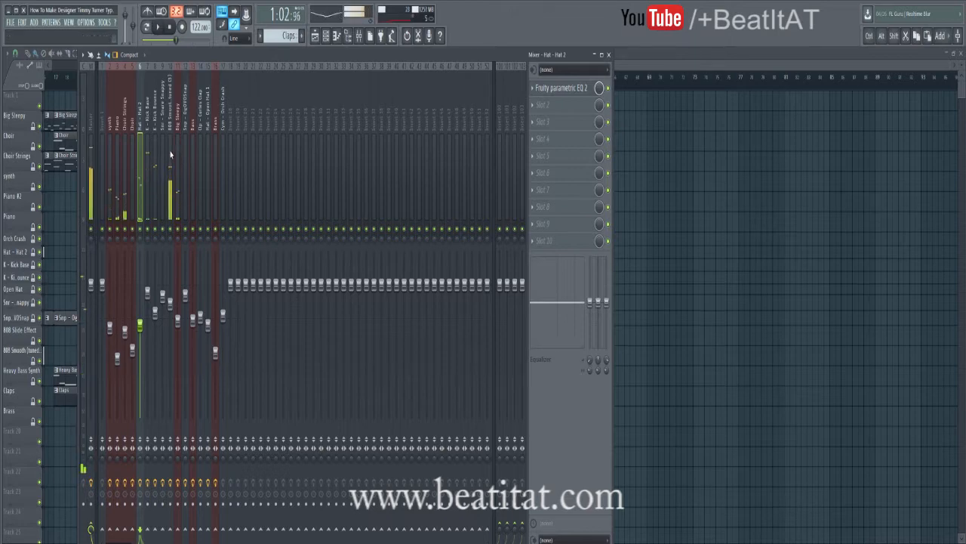
# Reposition the mixer so the playlist stays visible beside it, and restart playback from just before bar 33.
pyautogui.click(169, 27)
pyautogui.moveTo(209, 57); pyautogui.dragTo(382, 77)
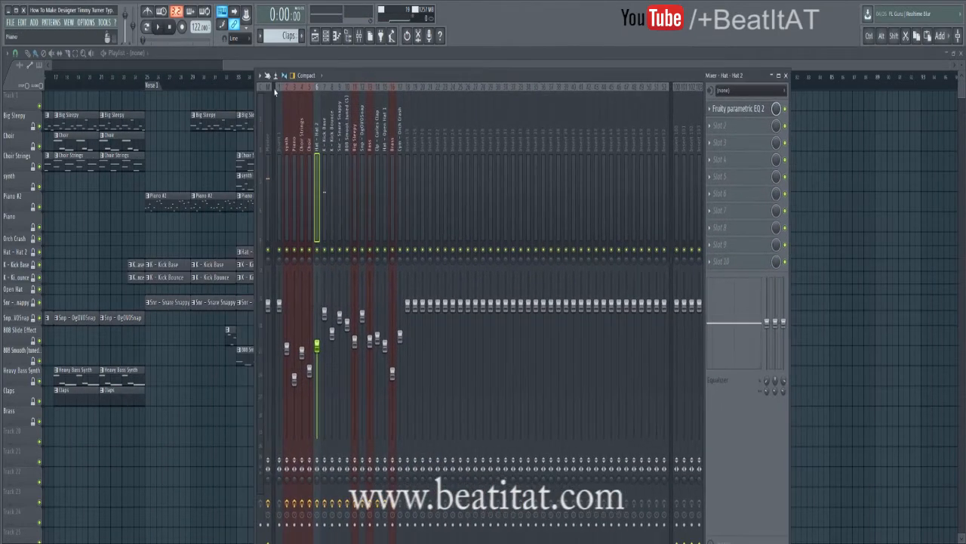
pyautogui.click(236, 80)
pyautogui.click(359, 36)
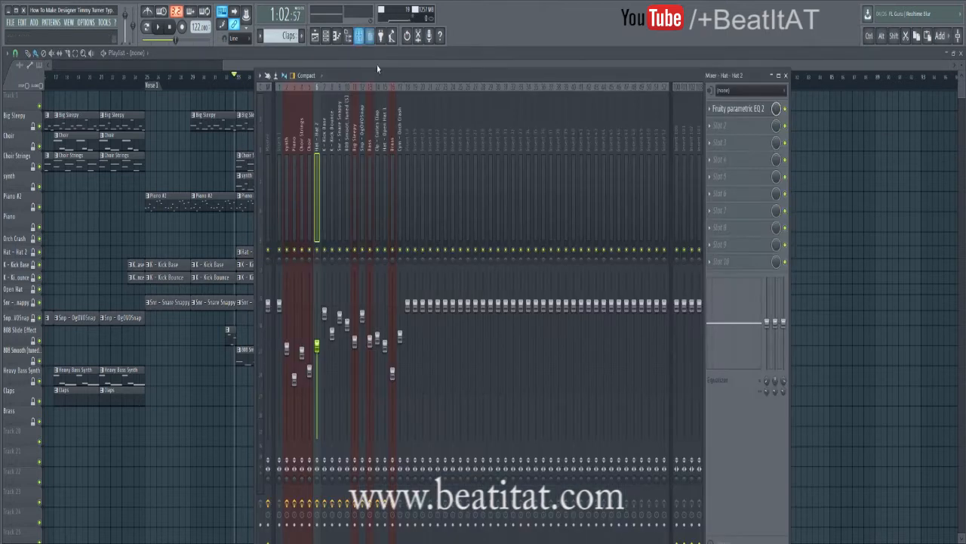
pyautogui.press('space')
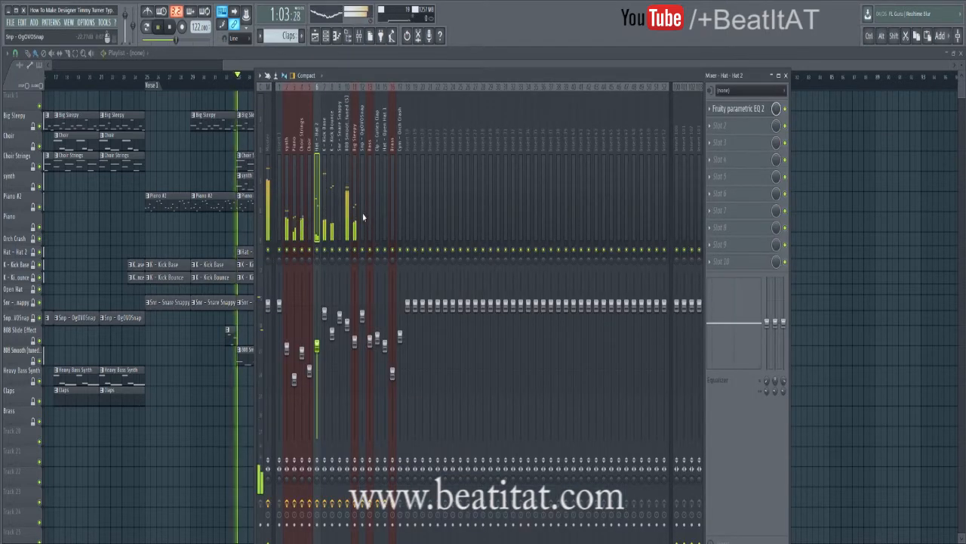
# Examine the synth, K - Kick Bounce, 808 Smooth and Hat - Hat 2 mixer tracks during playback.
pyautogui.click(289, 180)
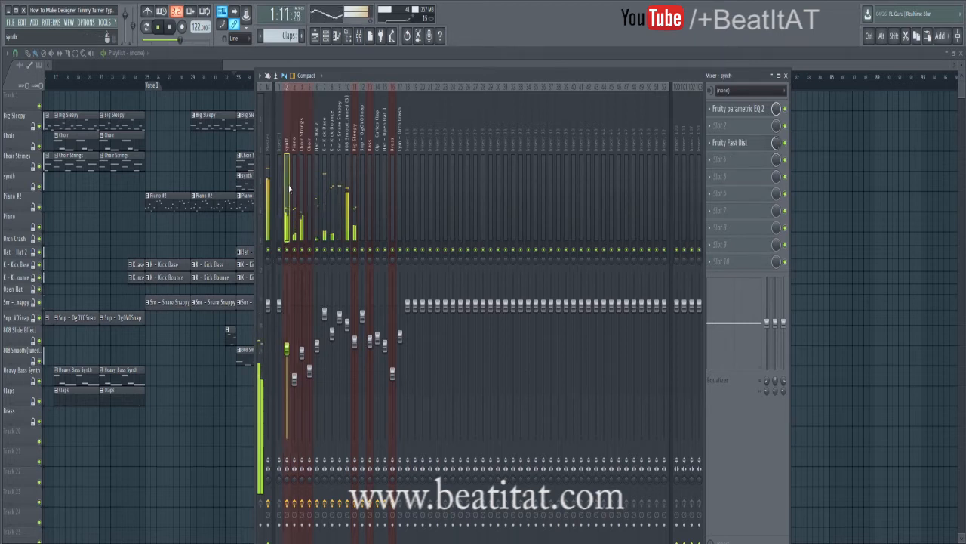
pyautogui.click(330, 167)
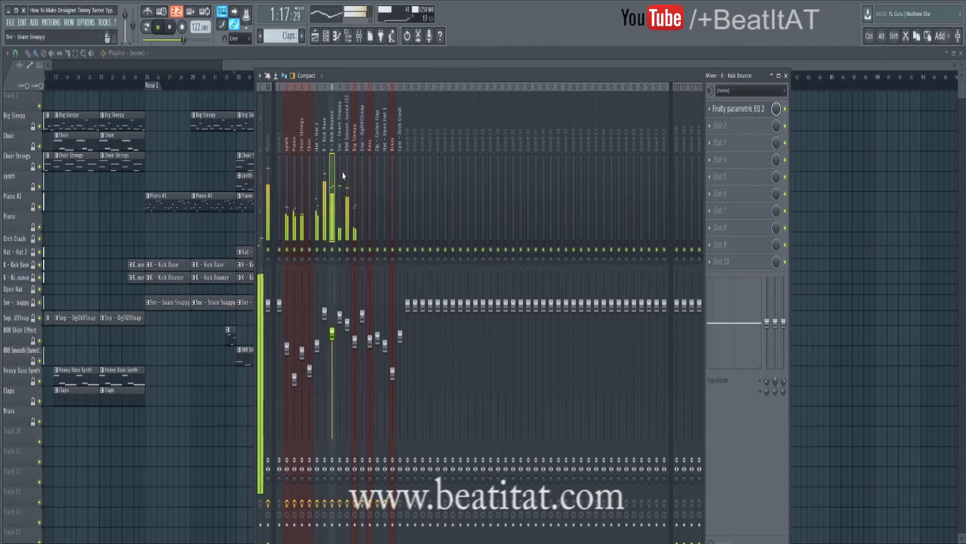
pyautogui.click(346, 171)
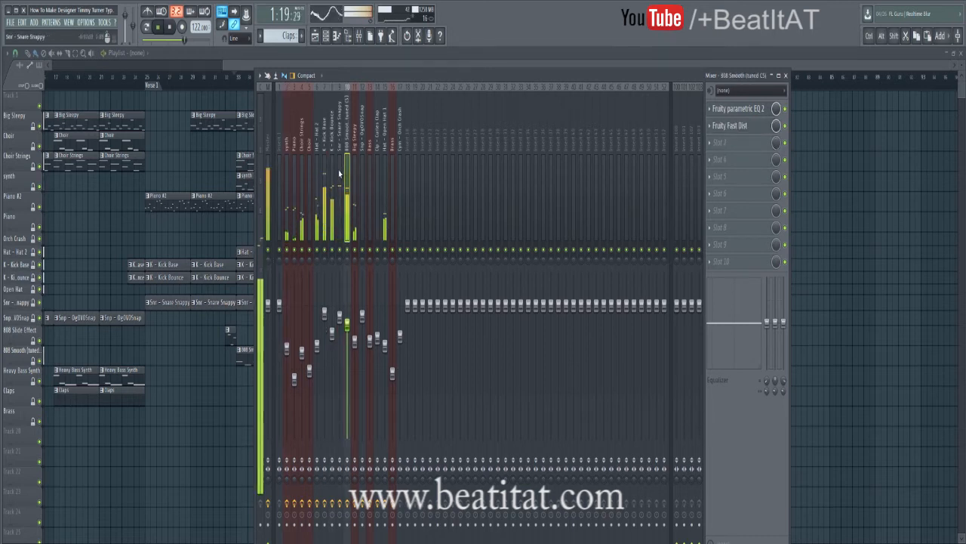
pyautogui.click(318, 206)
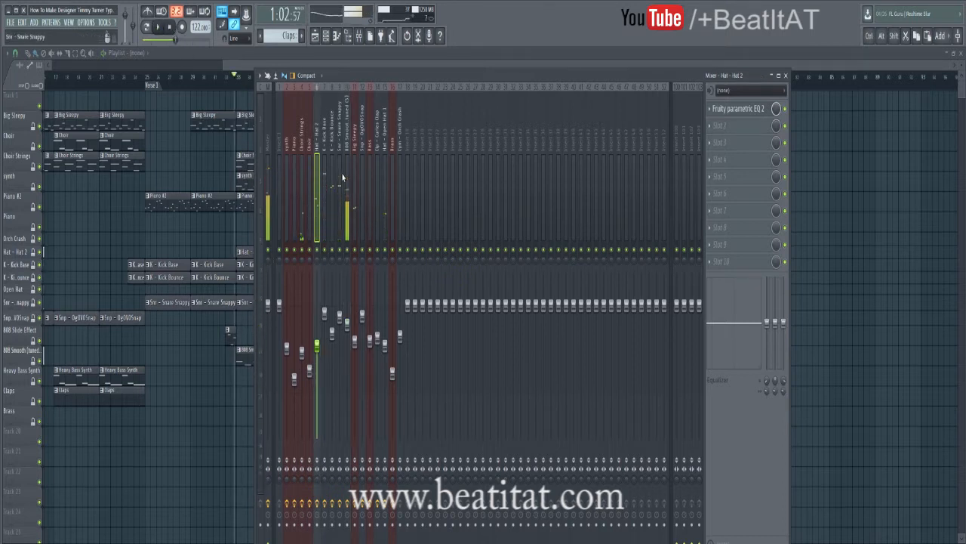
# Compare the Fruity Parametric EQ 2 curves on the K - Kick Base and K - Kick Bounce tracks, and close both plugins.
pyautogui.click(330, 133)
pyautogui.click(325, 133)
pyautogui.click(331, 132)
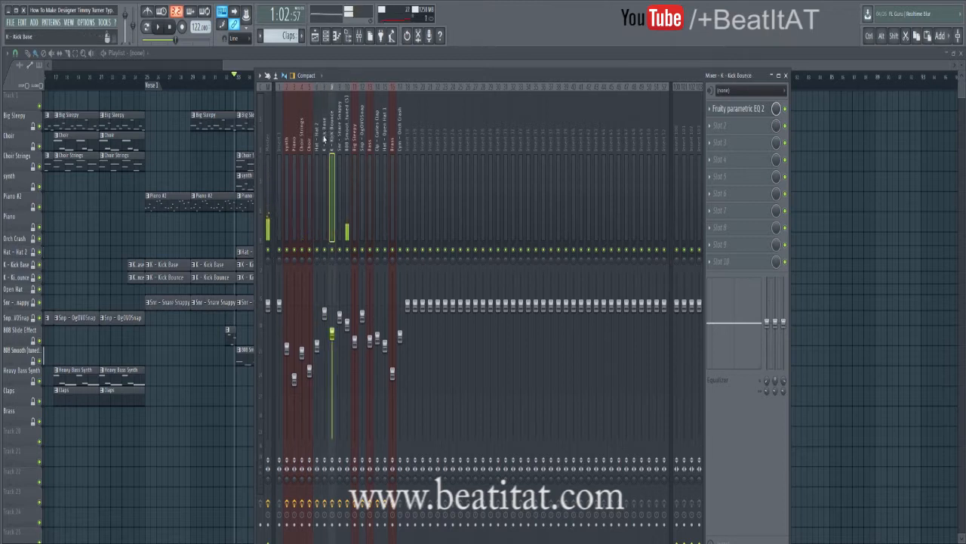
pyautogui.click(325, 189)
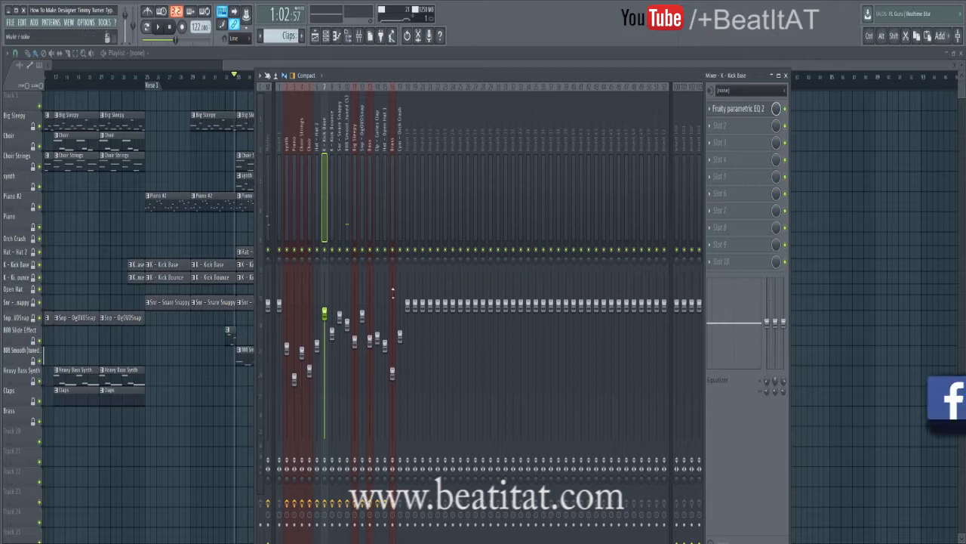
pyautogui.click(739, 125)
pyautogui.click(646, 88)
pyautogui.click(743, 111)
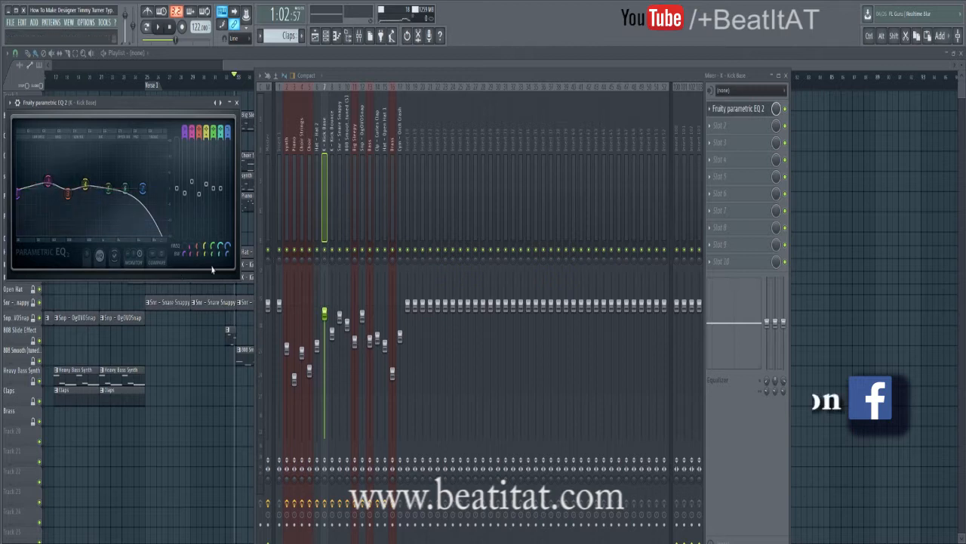
pyautogui.click(333, 194)
pyautogui.click(760, 115)
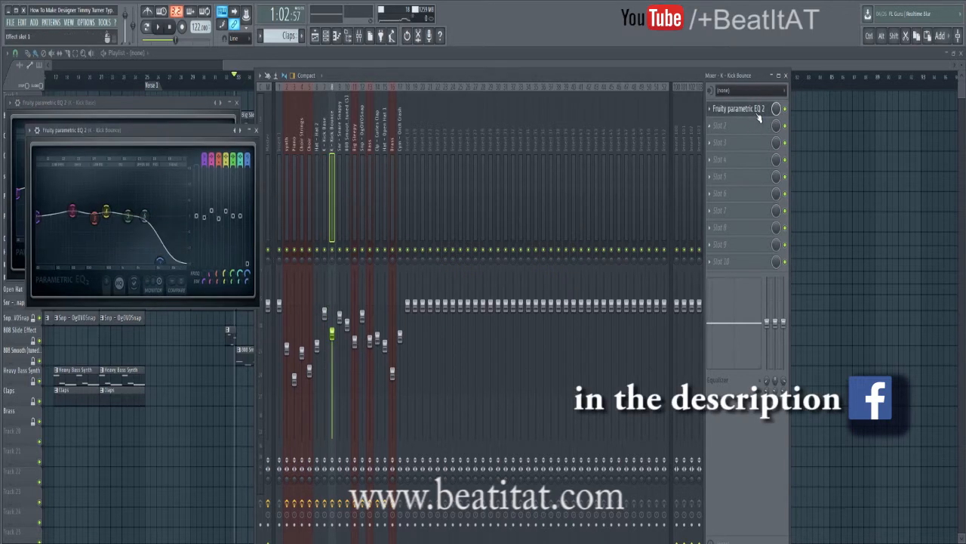
pyautogui.click(257, 132)
pyautogui.click(238, 102)
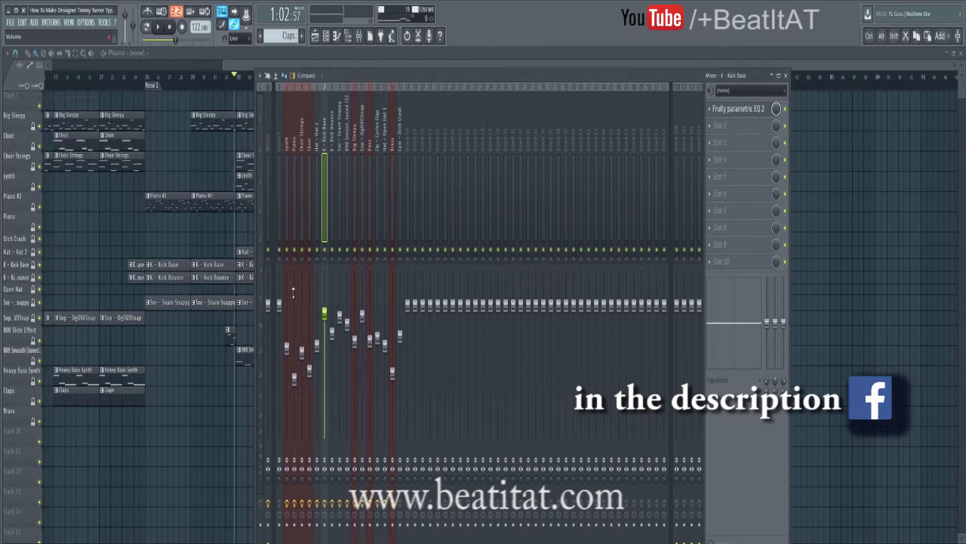
# Examine the Fruity Fast Dist settings on the 808 Smooth mixer track and close the plugin.
pyautogui.click(332, 208)
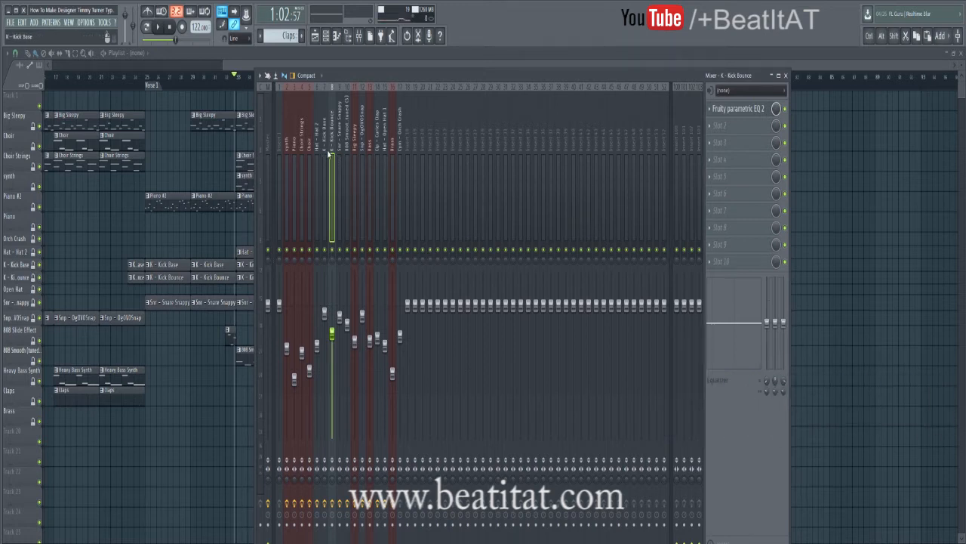
pyautogui.click(348, 196)
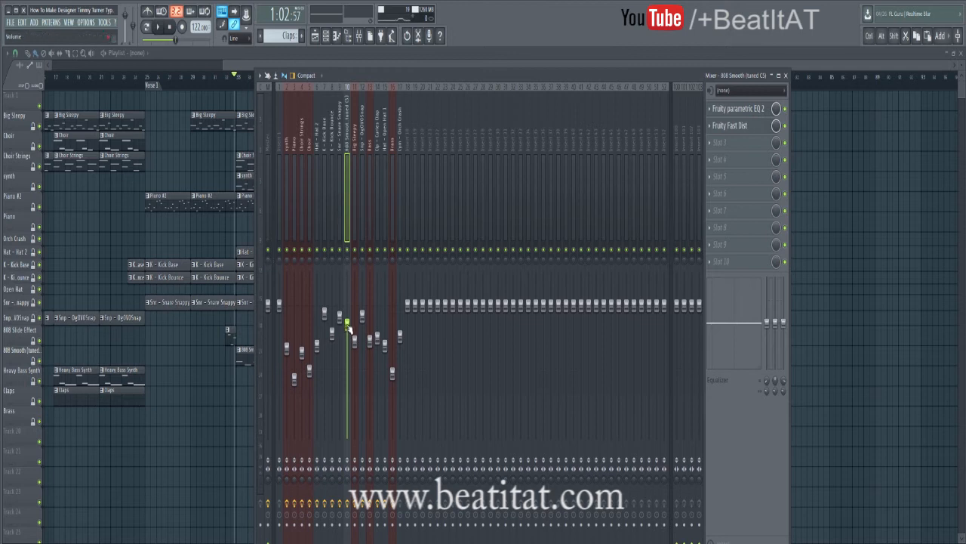
pyautogui.click(732, 127)
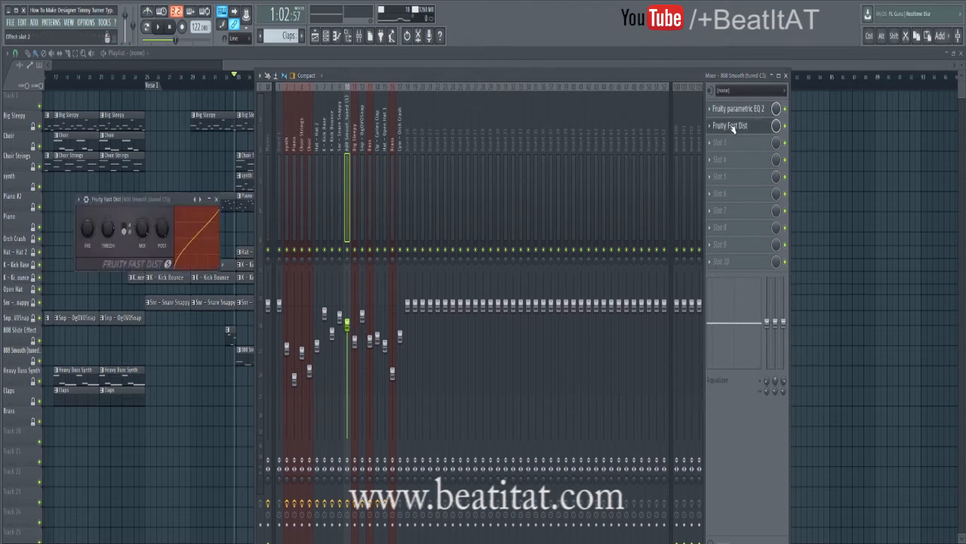
pyautogui.click(216, 200)
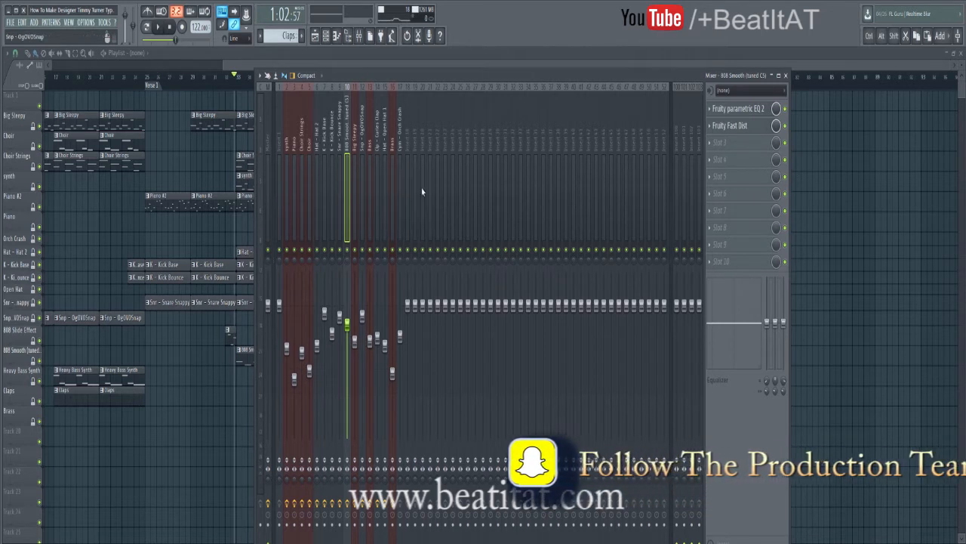
# Select the Hat - Hat 2 mixer track and briefly play the passage to hear the hi-hat level.
pyautogui.click(318, 159)
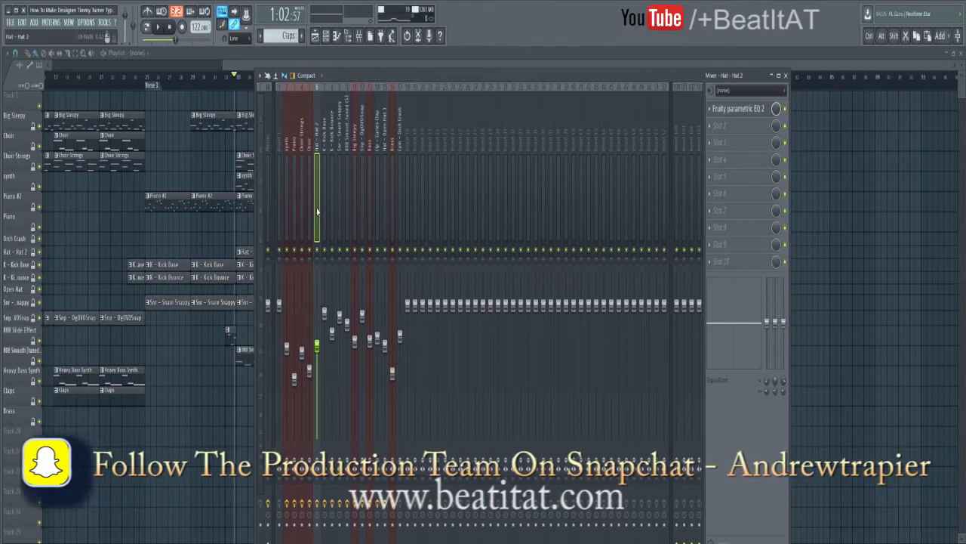
pyautogui.press('space')
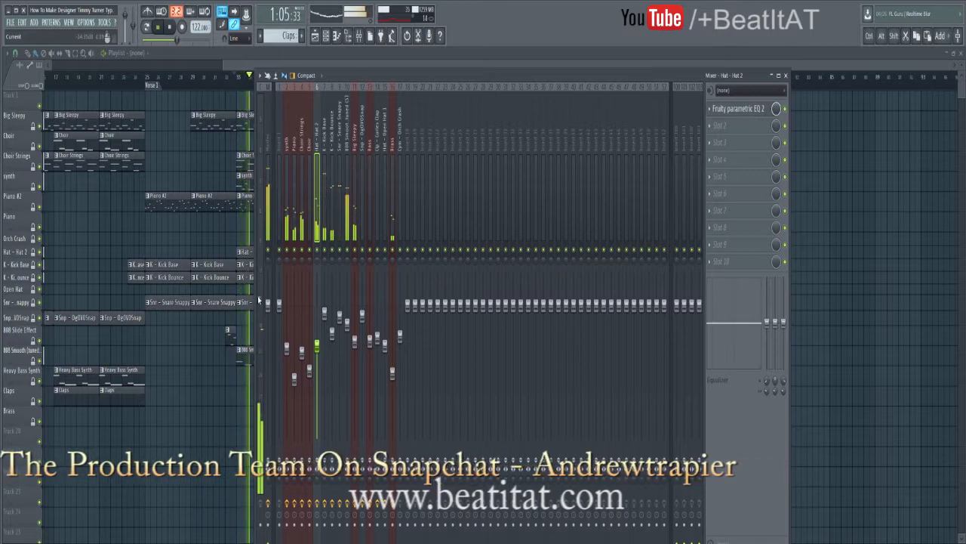
pyautogui.press('space')
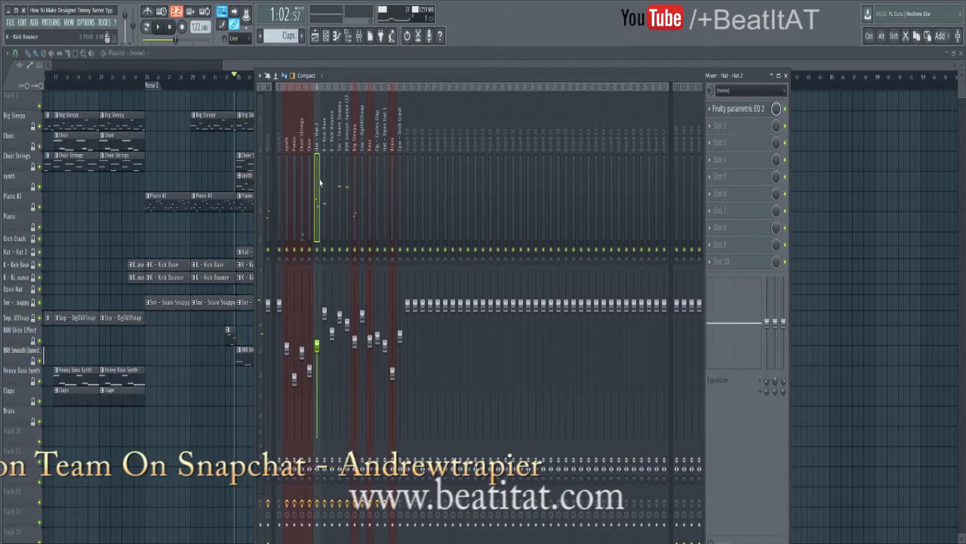
# Examine the effect chains and levels of the melodic mixer tracks from synth to Choir.
pyautogui.click(296, 158)
pyautogui.click(279, 158)
pyautogui.click(287, 156)
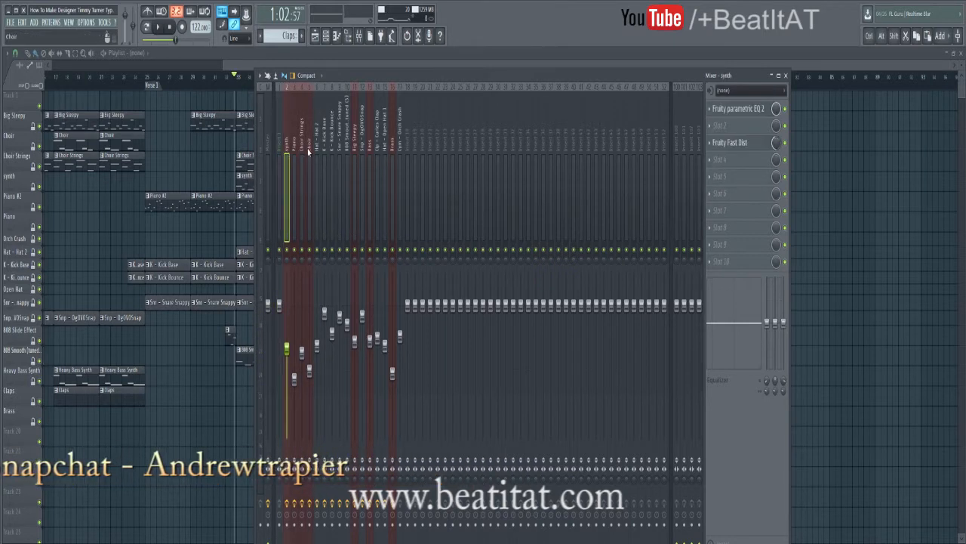
pyautogui.click(310, 158)
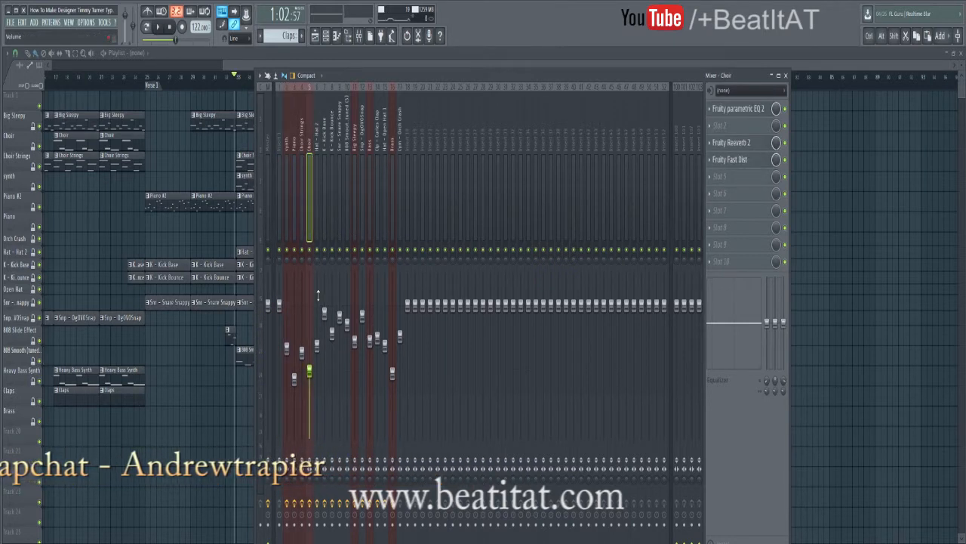
pyautogui.click(279, 155)
pyautogui.click(287, 156)
pyautogui.click(311, 155)
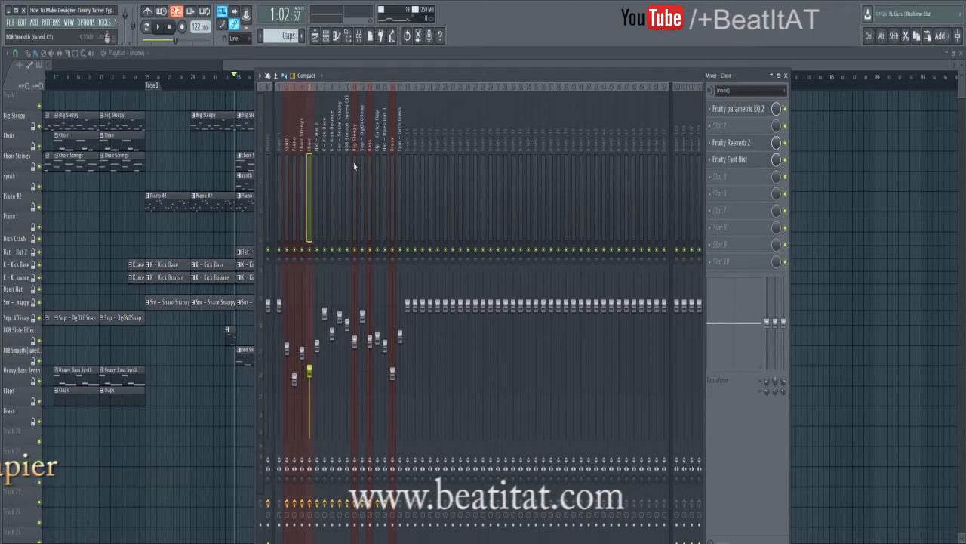
# Review the effect chains of the Master, melody, kick, Big Sleepy and Brass mixer tracks.
pyautogui.click(269, 185)
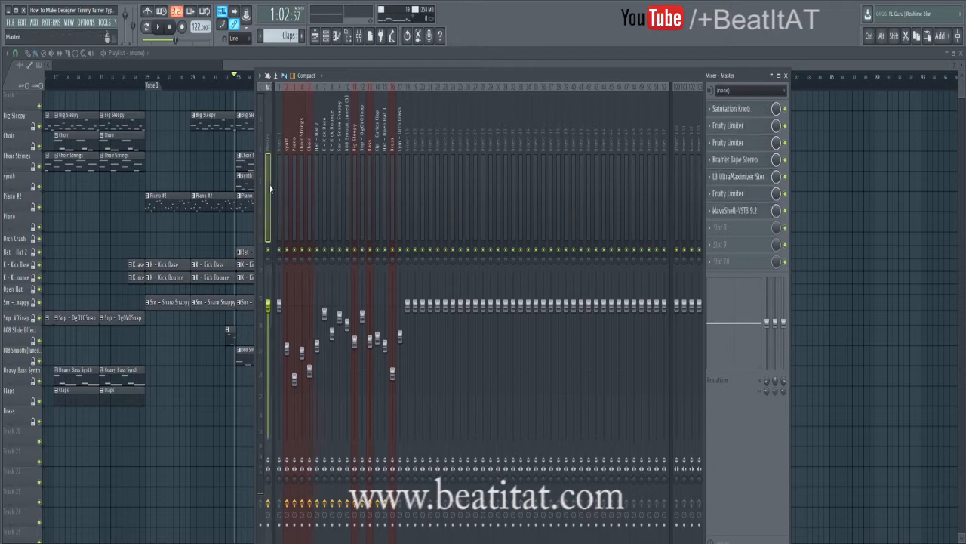
pyautogui.click(303, 181)
pyautogui.click(310, 173)
pyautogui.click(275, 170)
pyautogui.click(262, 172)
pyautogui.click(259, 169)
pyautogui.click(268, 170)
pyautogui.click(280, 181)
pyautogui.click(296, 172)
pyautogui.click(302, 167)
pyautogui.click(317, 163)
pyautogui.click(332, 163)
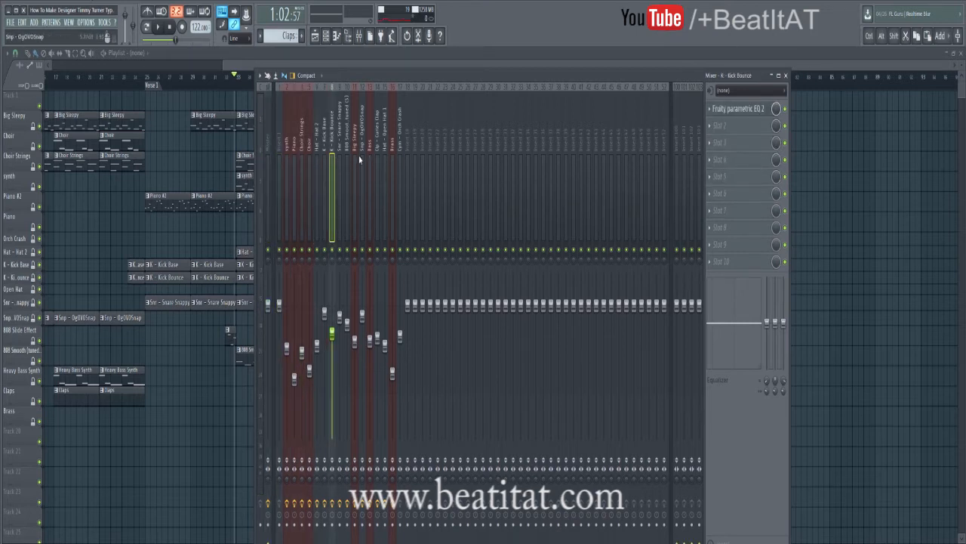
pyautogui.click(356, 160)
pyautogui.click(391, 157)
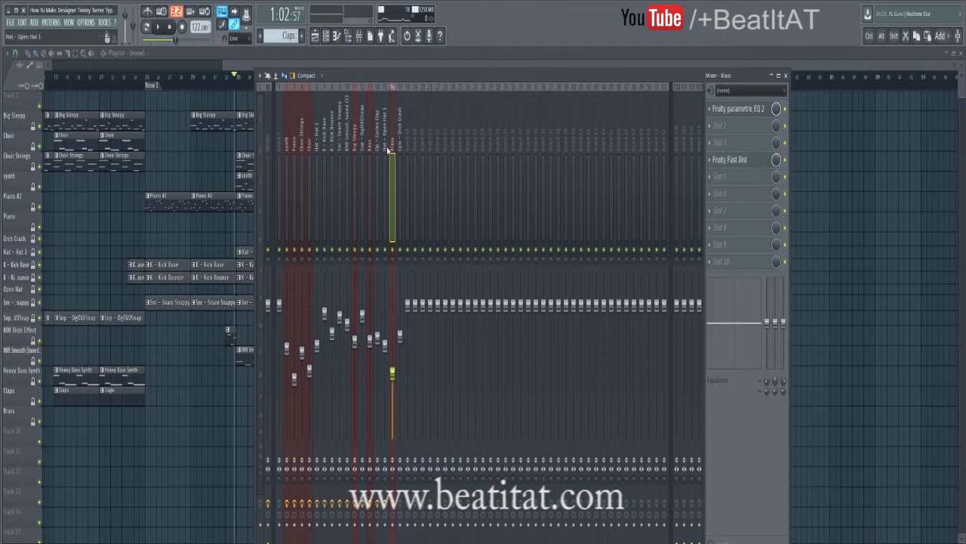
# Play the song from the first Open Hat clip with the Hat - Open Hat 1 mixer track selected, and stop it.
pyautogui.click(385, 158)
pyautogui.moveTo(237, 66); pyautogui.dragTo(274, 69)
pyautogui.click(292, 84)
pyautogui.press('space')
pyautogui.press('F9')
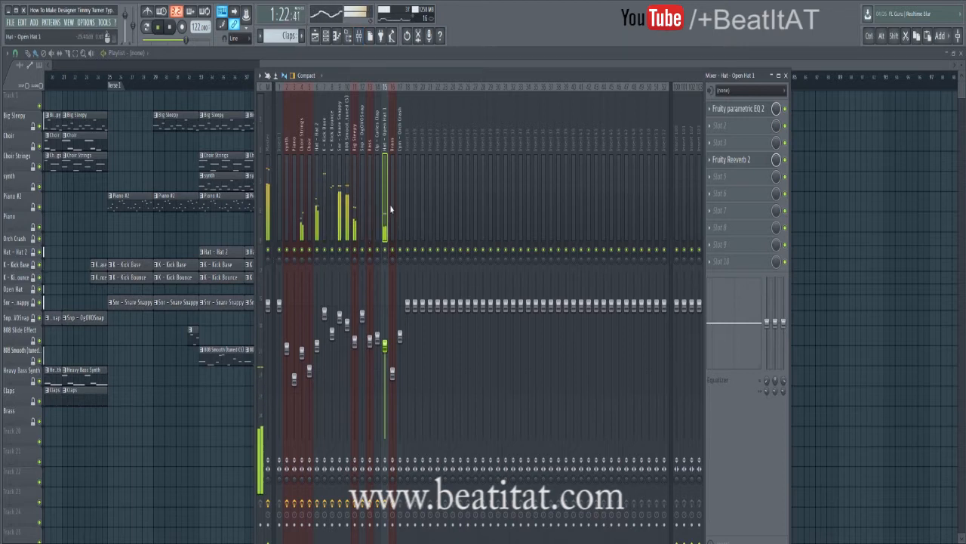
pyautogui.press('space')
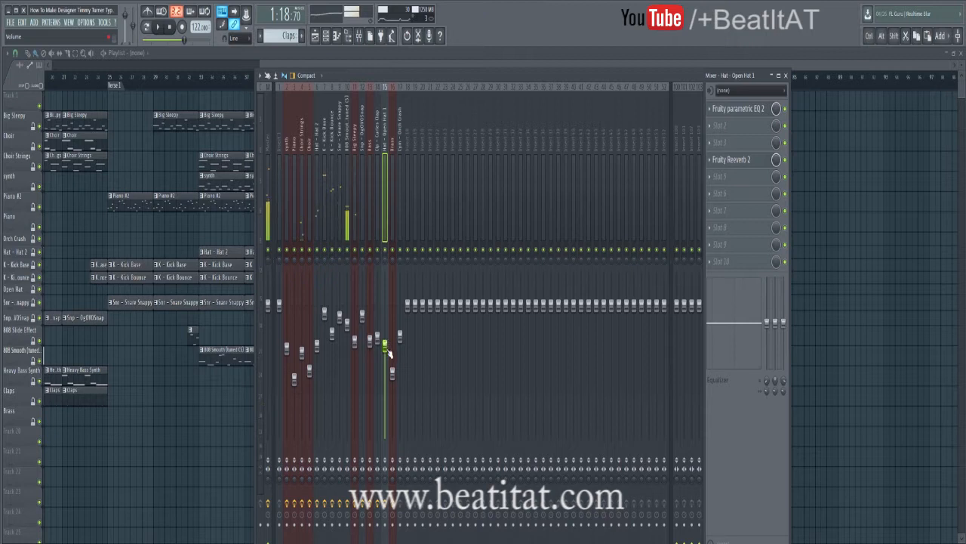
# Examine the Fruity Reeverb 2 settings on the Hat - Open Hat 1 track and close the plugin.
pyautogui.click(759, 160)
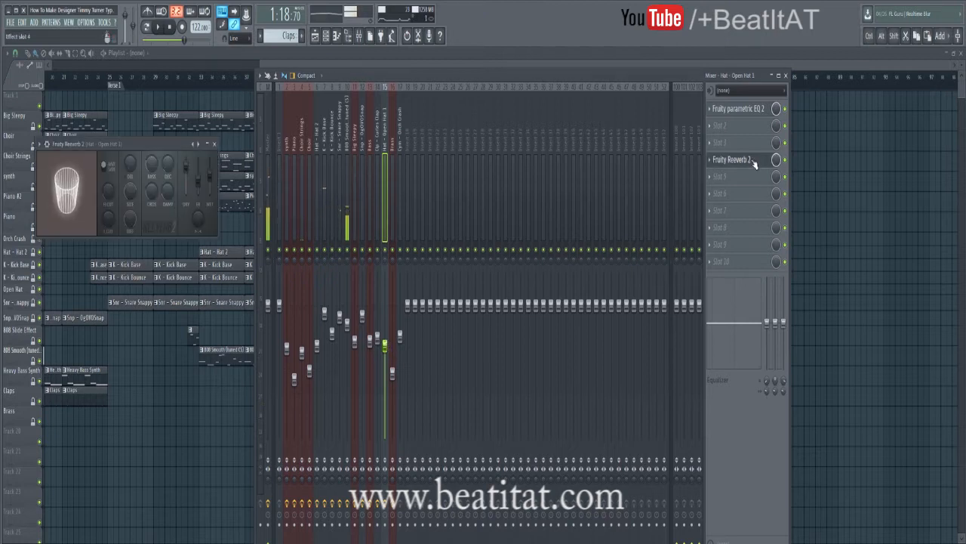
pyautogui.click(216, 143)
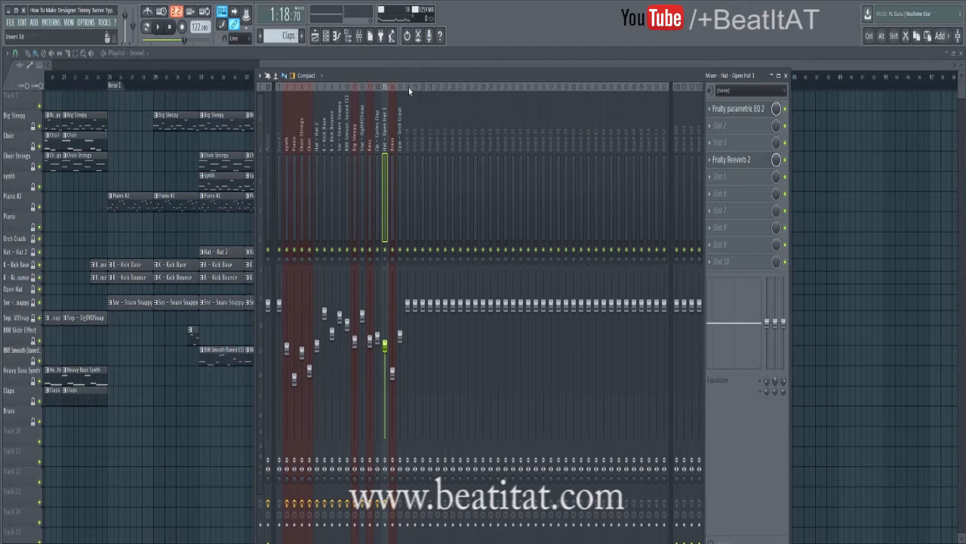
pyautogui.click(743, 161)
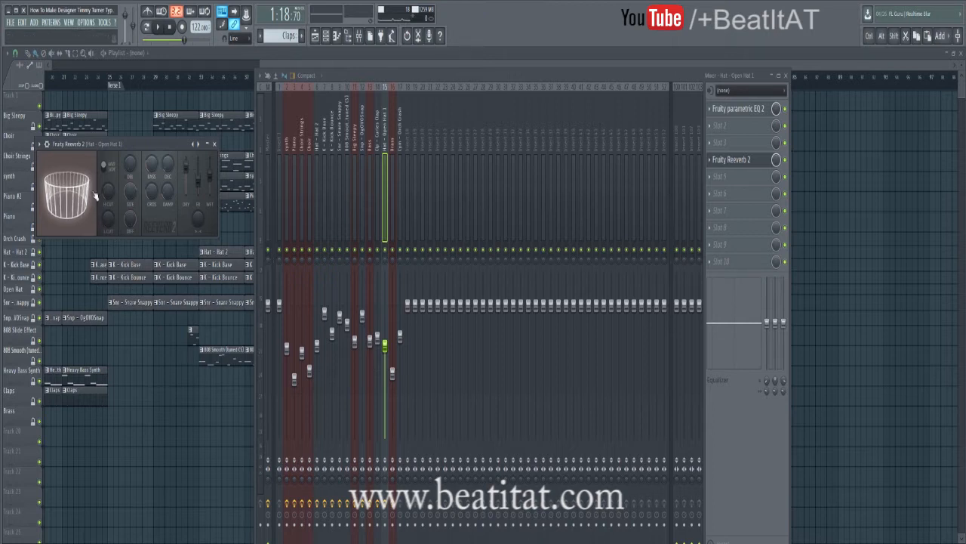
pyautogui.click(215, 144)
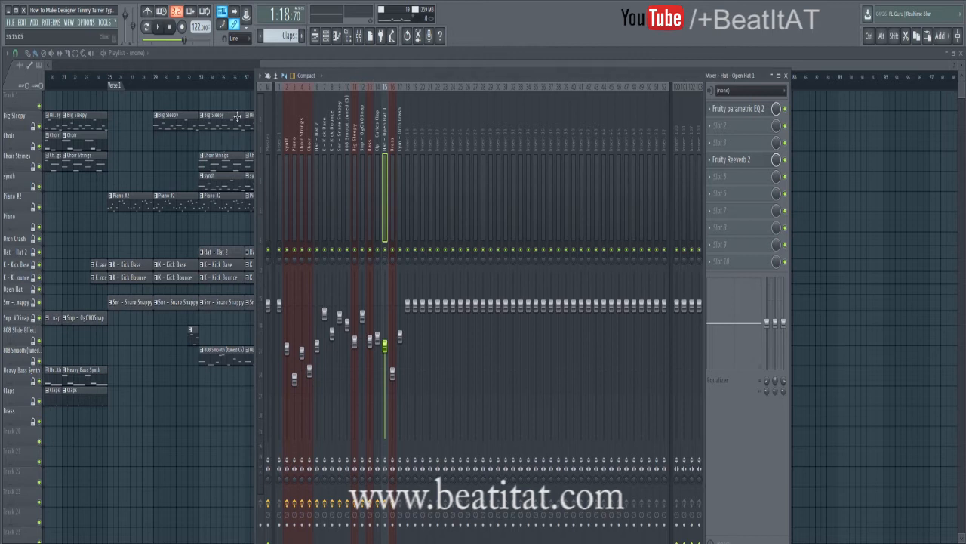
# Hide the mixer and play the arrangement from bar 45, shortly before Chorus 2.
pyautogui.press('F9')
pyautogui.click(339, 88)
pyautogui.press('space')
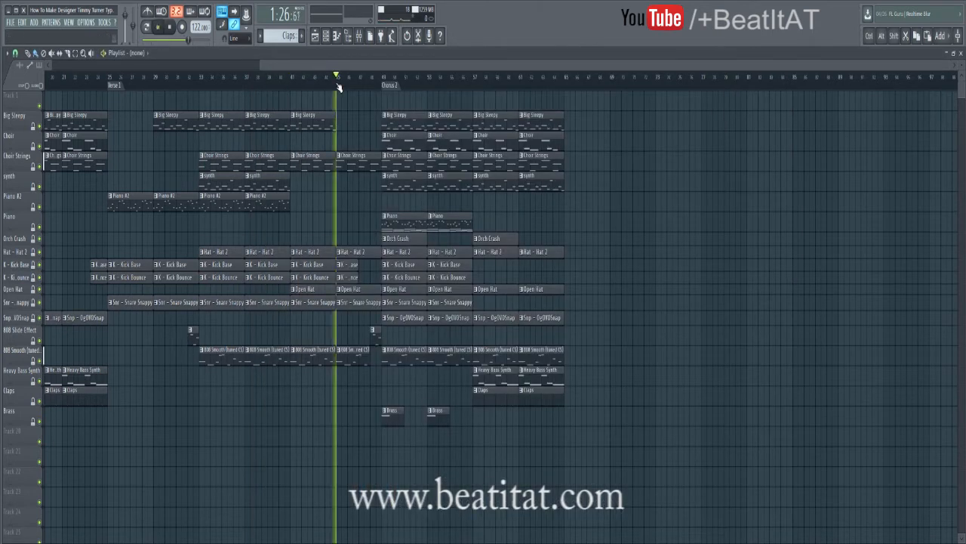
# Examine the Fruity parametric EQ 2 and Fruity Fast Dist settings on the 808 Smooth mixer track, and hide the mixer.
pyautogui.click(367, 38)
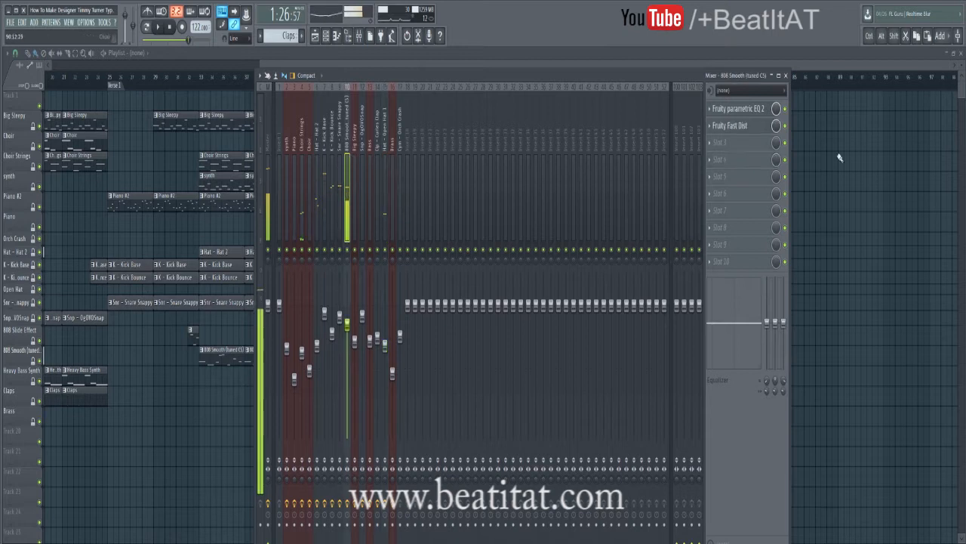
pyautogui.click(768, 109)
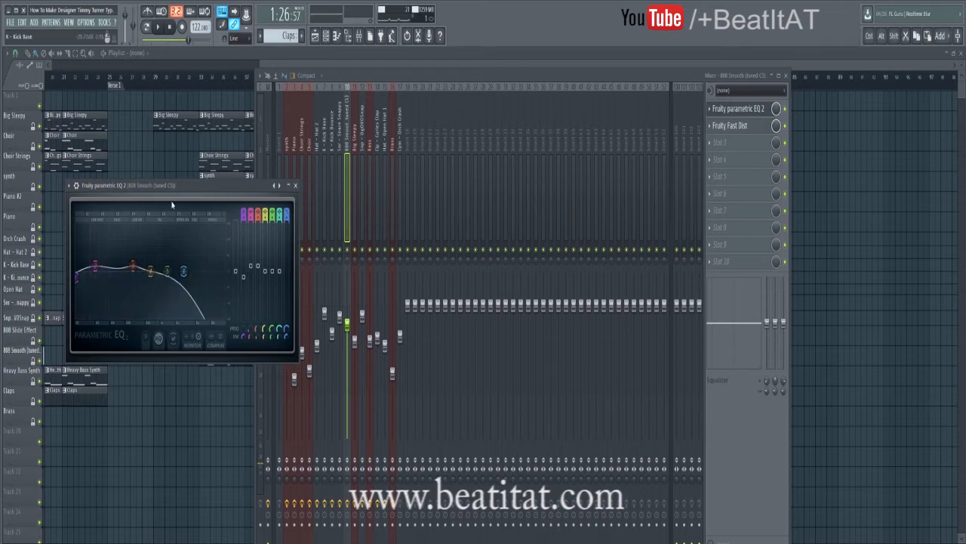
pyautogui.click(747, 127)
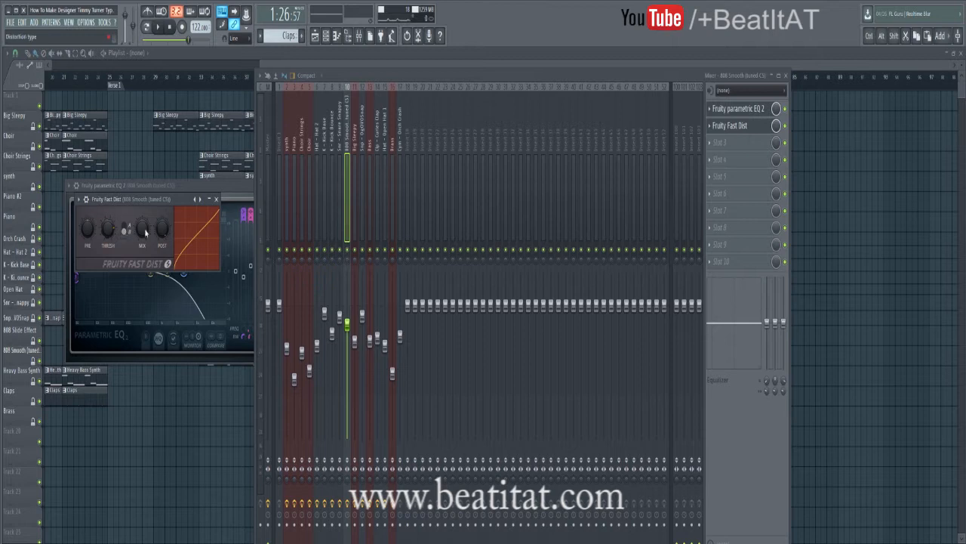
pyautogui.click(258, 65)
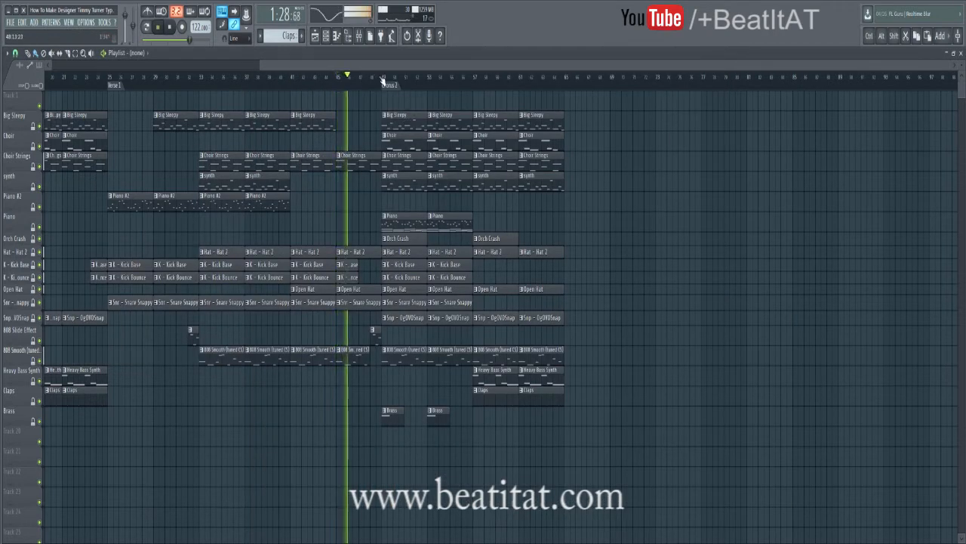
# Check the levels and effects of the Kick Base, Hat 2 and Piano mixer tracks while playing towards Chorus 2.
pyautogui.click(360, 36)
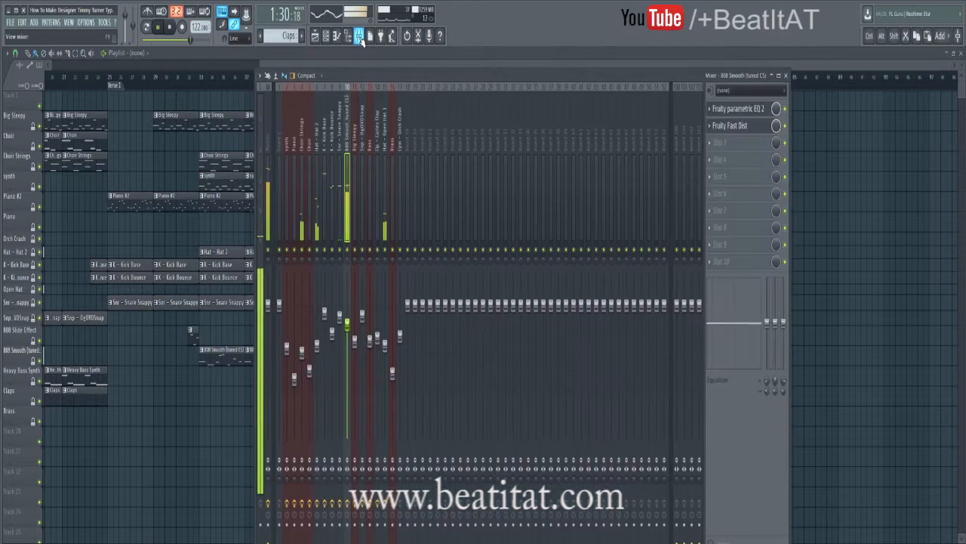
pyautogui.click(327, 165)
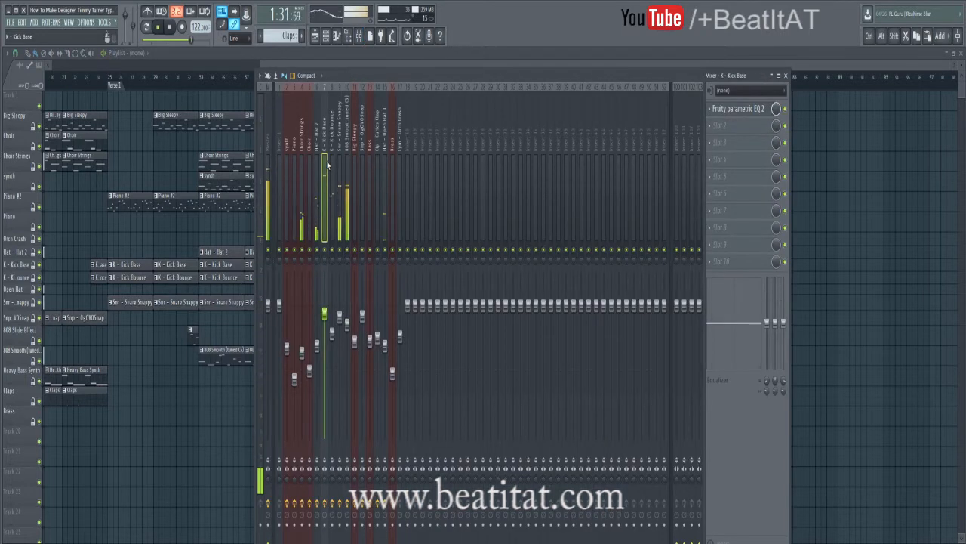
pyautogui.click(316, 212)
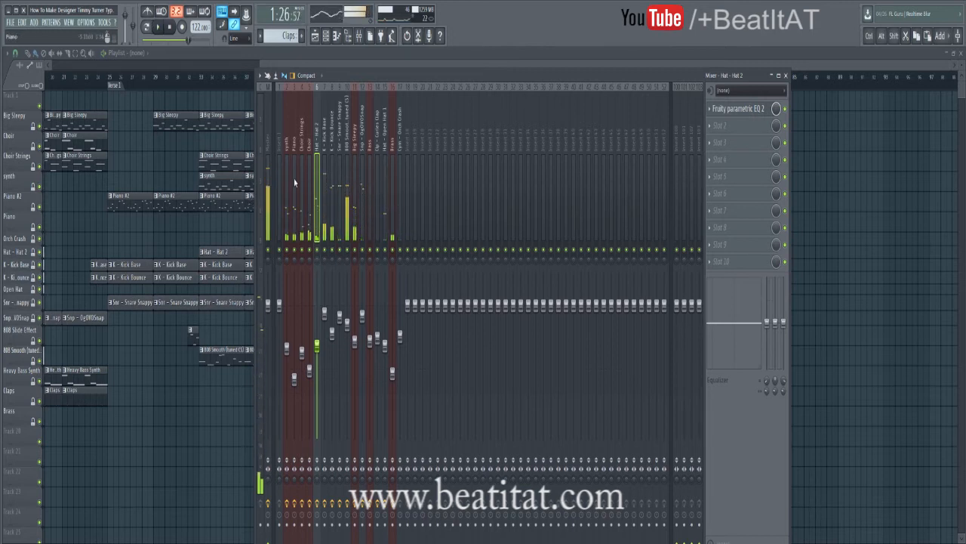
pyautogui.click(293, 181)
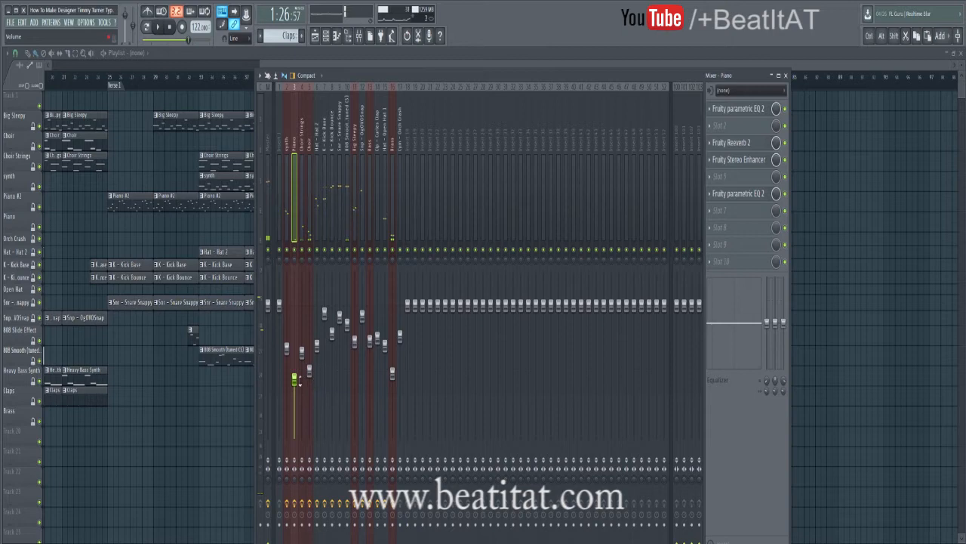
pyautogui.press('F9')
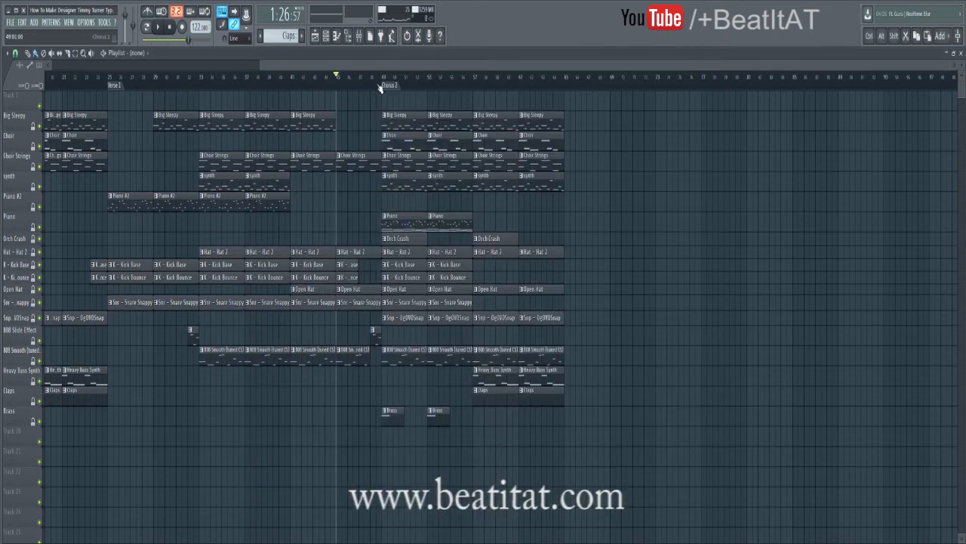
# Place the playhead just before bar 57 in Chorus 2 and change the playlist's snap setting.
pyautogui.hscroll(5, 378, 77)
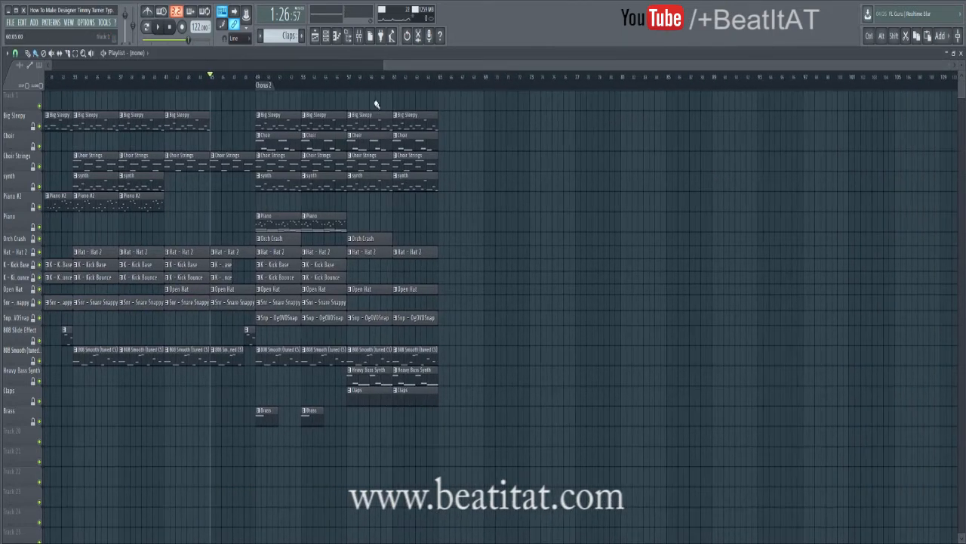
pyautogui.moveTo(359, 84); pyautogui.dragTo(345, 80)
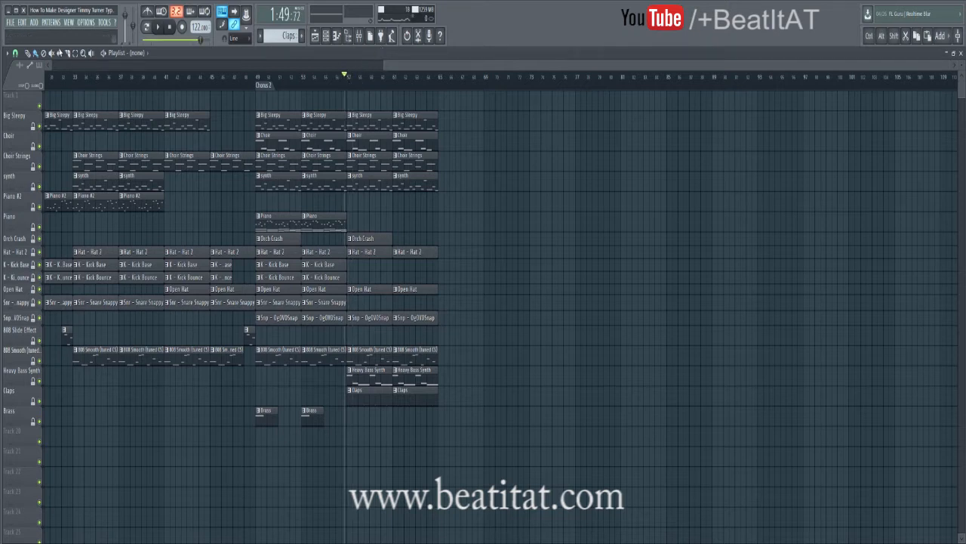
pyautogui.click(11, 54)
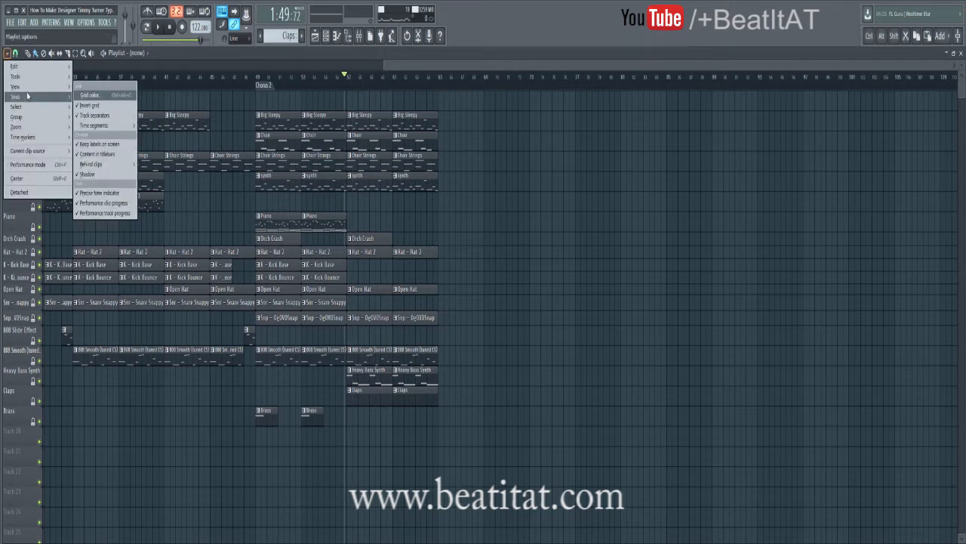
pyautogui.moveTo(30, 97)
pyautogui.click(92, 111)
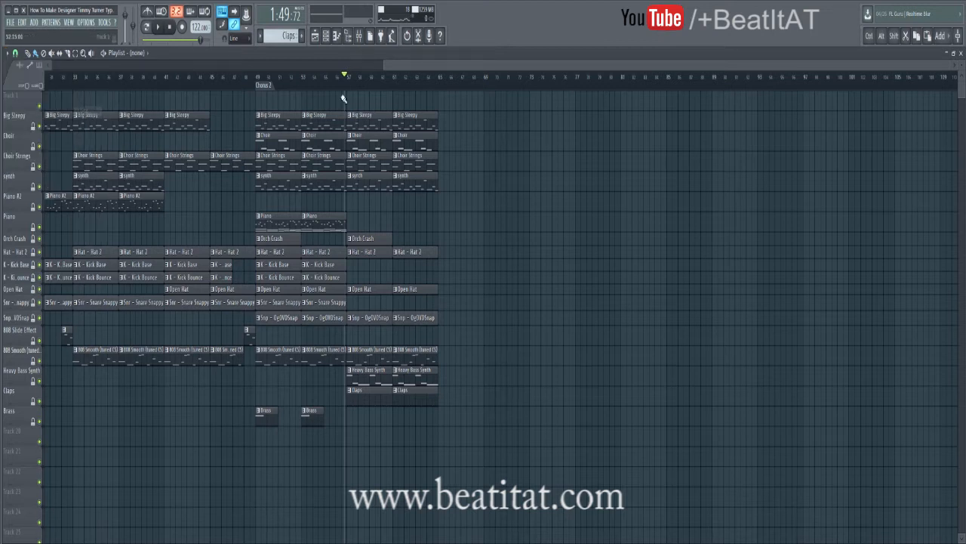
# Play the second half of Chorus 2 while checking the Orch Crash, Bass, OgOVOSnap, Brass and Choir mixer tracks.
pyautogui.press('space')
pyautogui.press('F9')
pyautogui.click(399, 202)
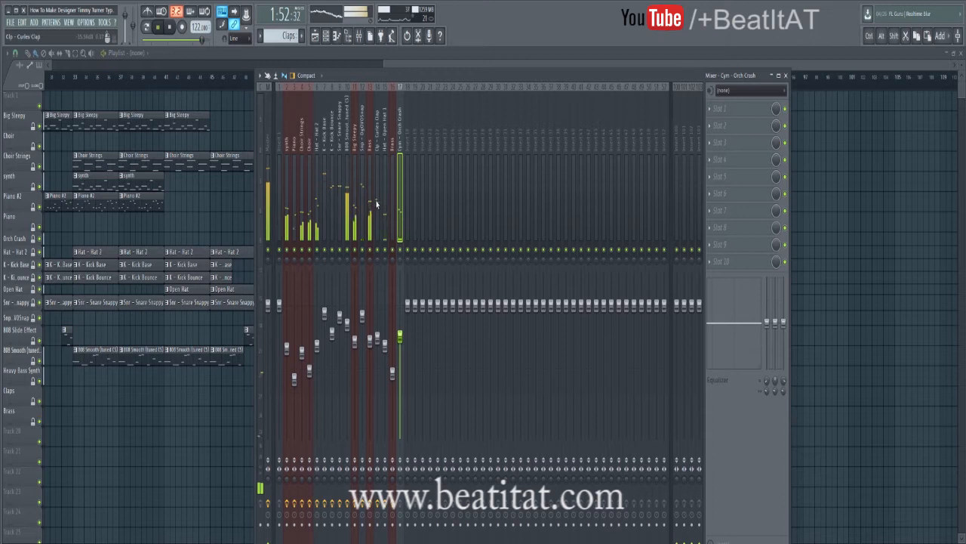
pyautogui.click(370, 206)
pyautogui.click(361, 208)
pyautogui.click(393, 204)
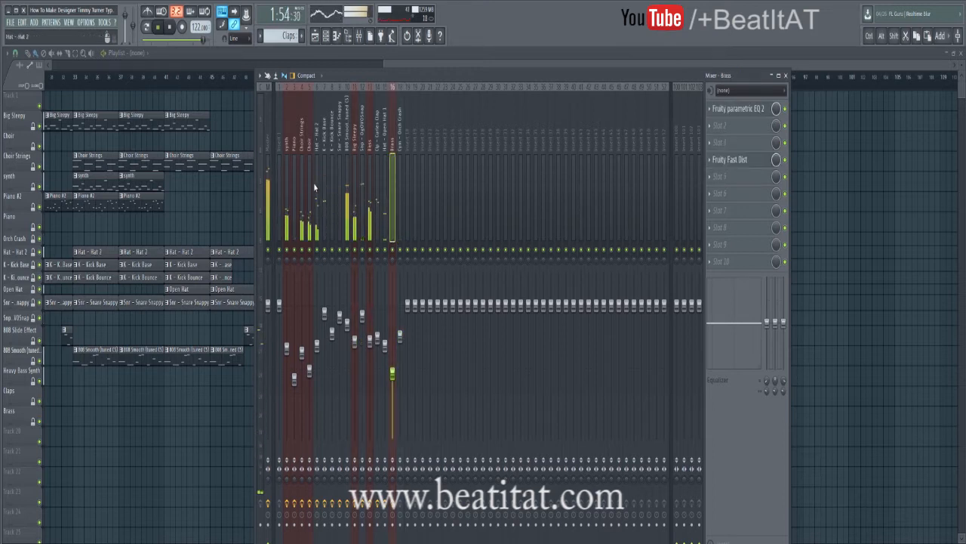
pyautogui.click(306, 188)
pyautogui.press('F9')
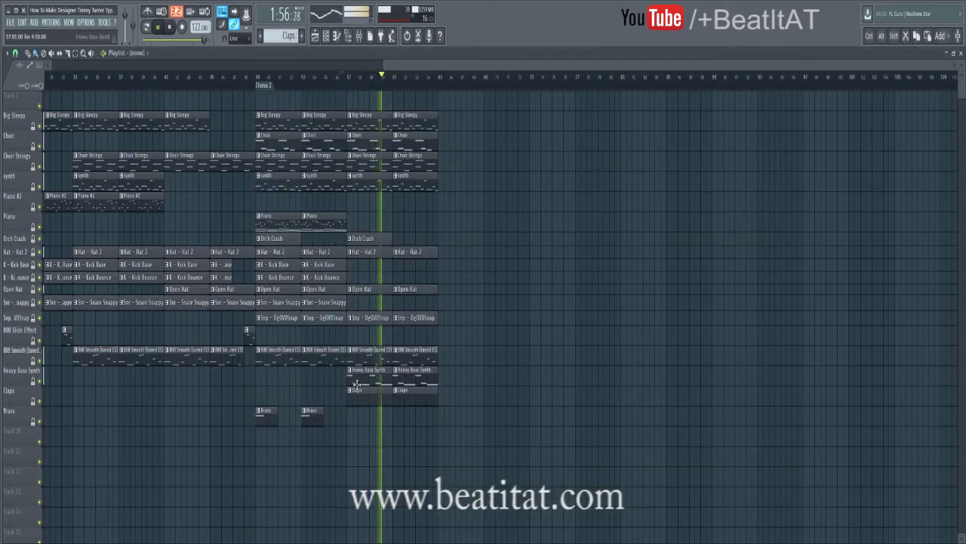
# Replay the section from bar 57 with the Bass mixer track selected, and stop playback.
pyautogui.press('F9')
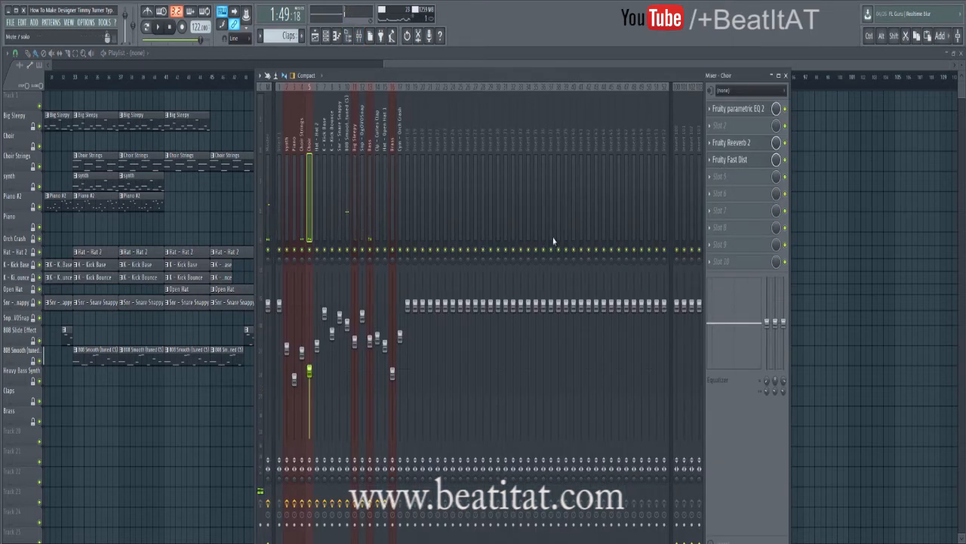
pyautogui.click(370, 180)
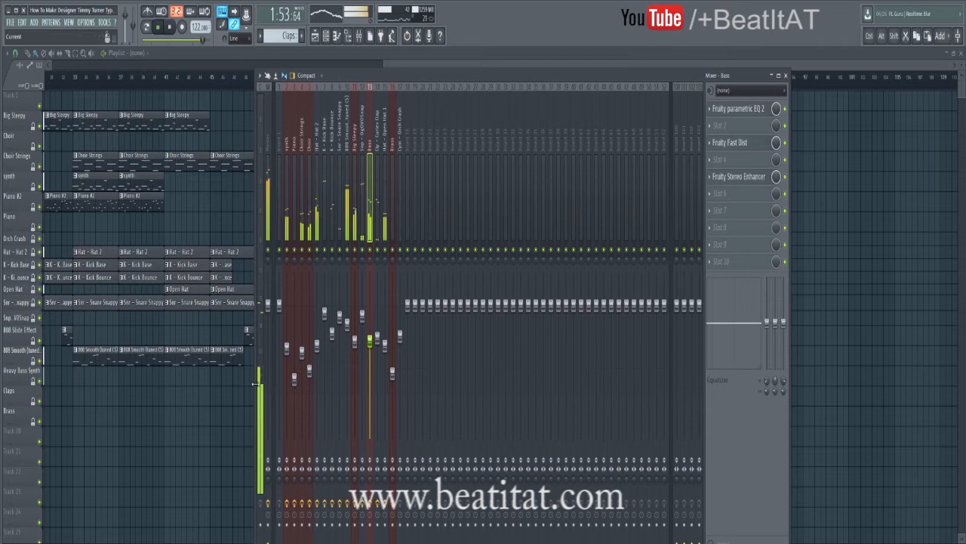
pyautogui.press('F9')
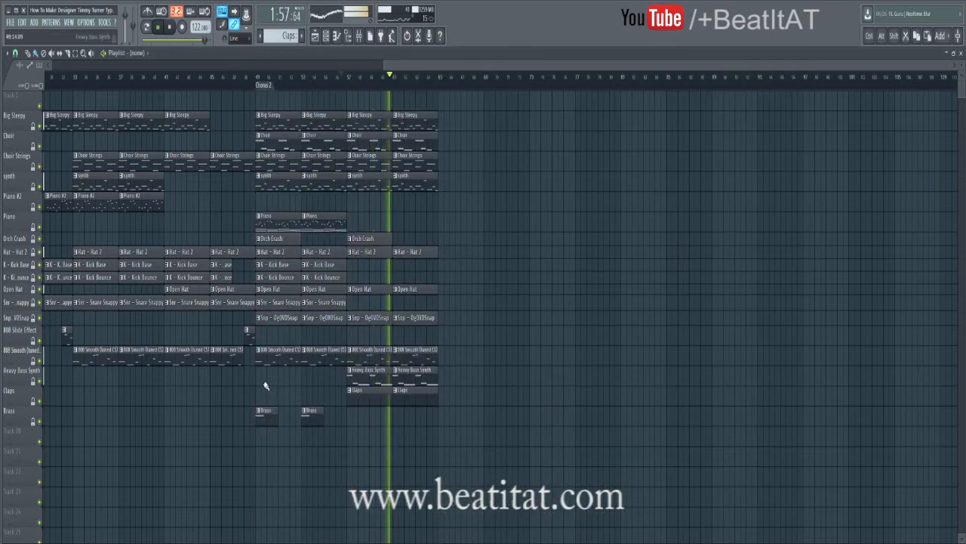
pyautogui.press('space')
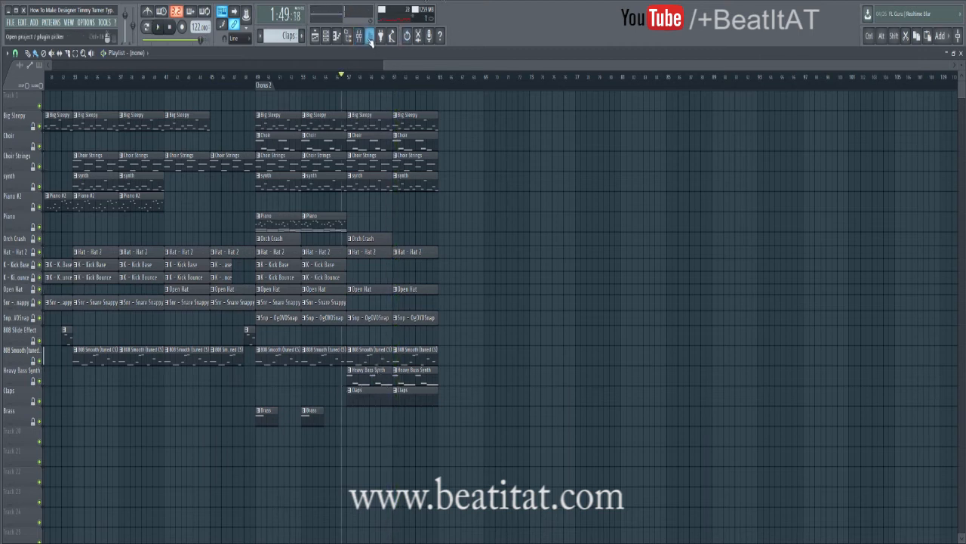
# Open the Fruity parametric EQ 2 of the Bass and 808 Smooth tracks and stack both windows for comparison.
pyautogui.press('F9')
pyautogui.click(738, 109)
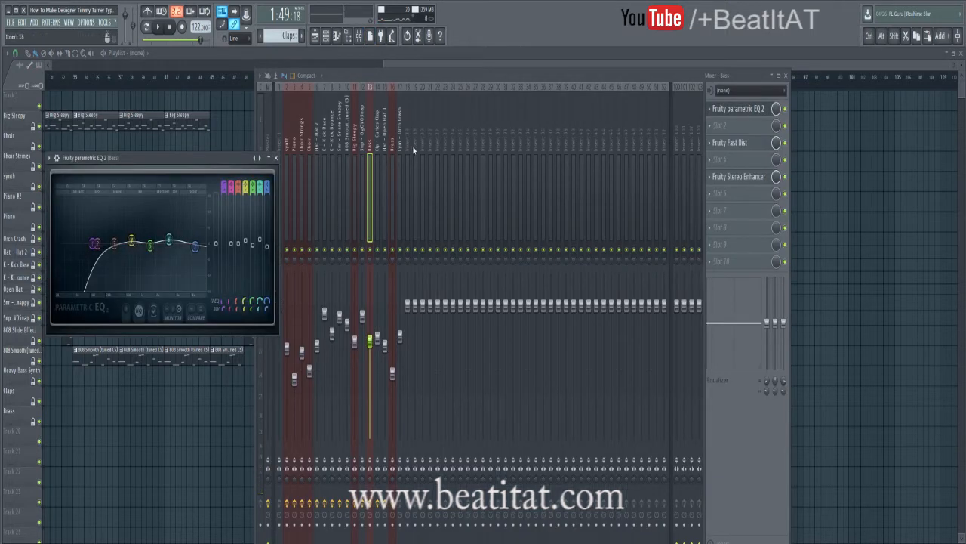
pyautogui.click(347, 185)
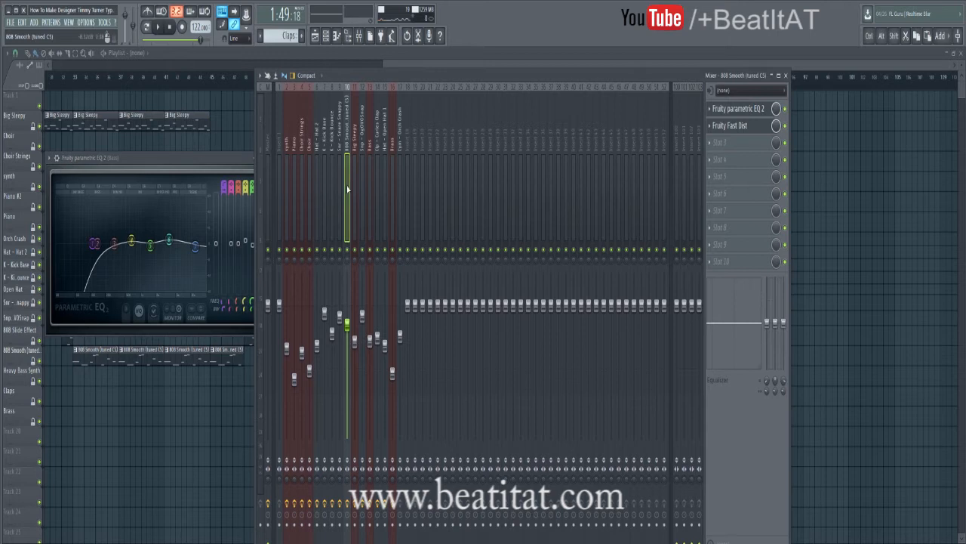
pyautogui.click(736, 110)
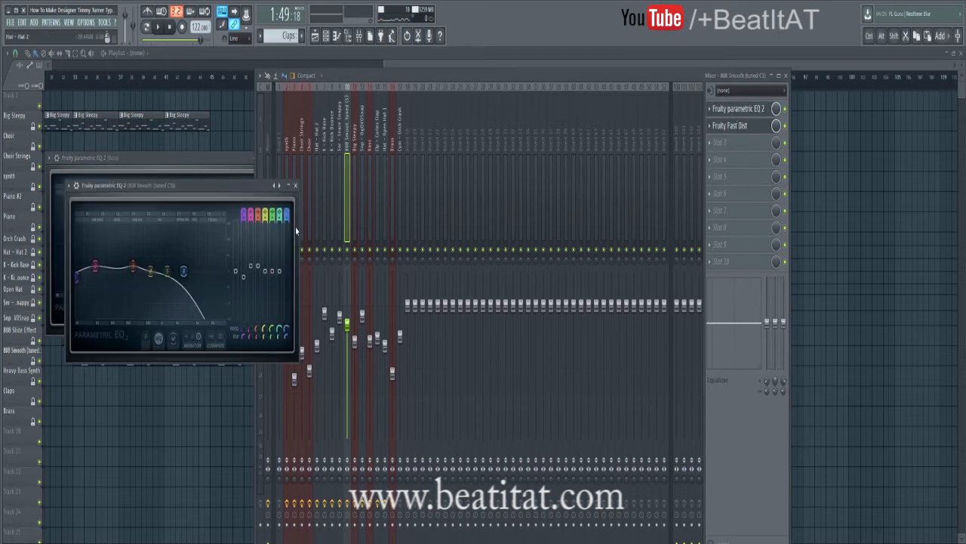
pyautogui.moveTo(225, 190); pyautogui.dragTo(207, 345)
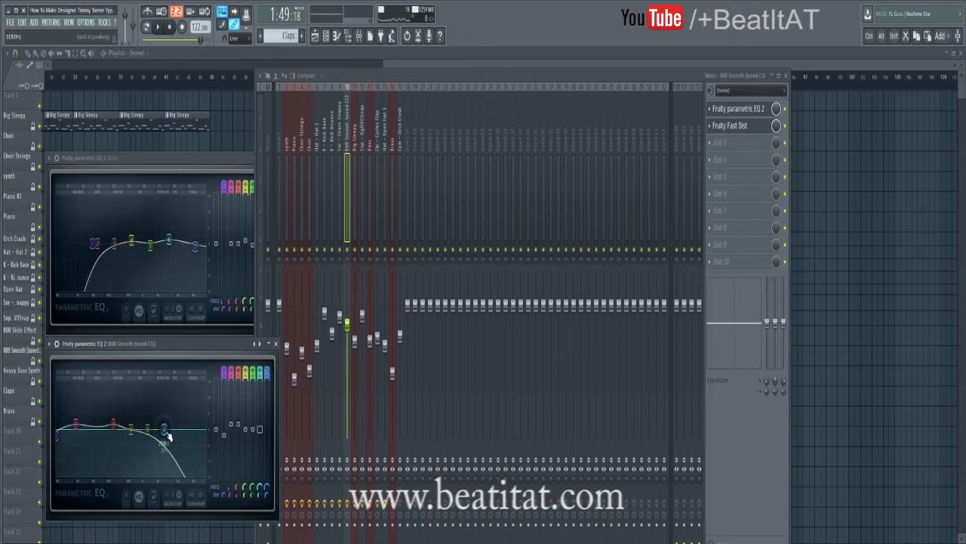
# Shift the 808 Smooth EQ's high-cut band slightly lower and the Bass EQ's low-cut band slightly higher, and hide the mixer.
pyautogui.moveTo(162, 432); pyautogui.dragTo(158, 431)
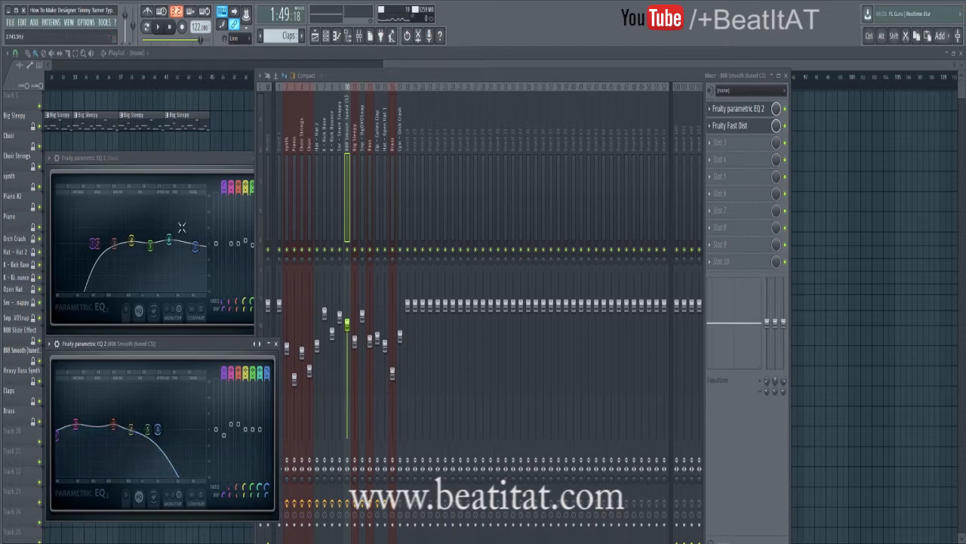
pyautogui.click(94, 244)
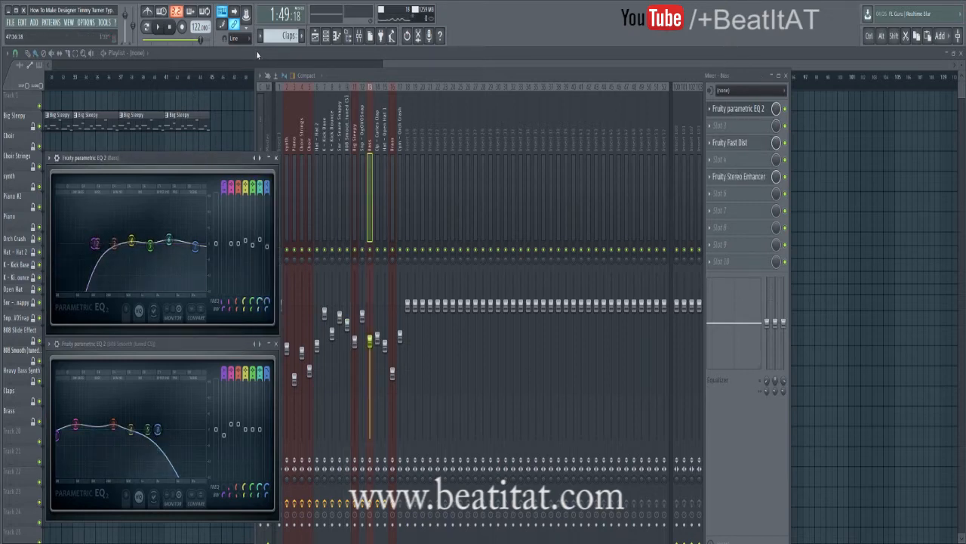
pyautogui.click(256, 55)
# Play Chorus 2 from bar 57 while checking the Bass mixer track's level and following the clips in the playlist.
pyautogui.press('space')
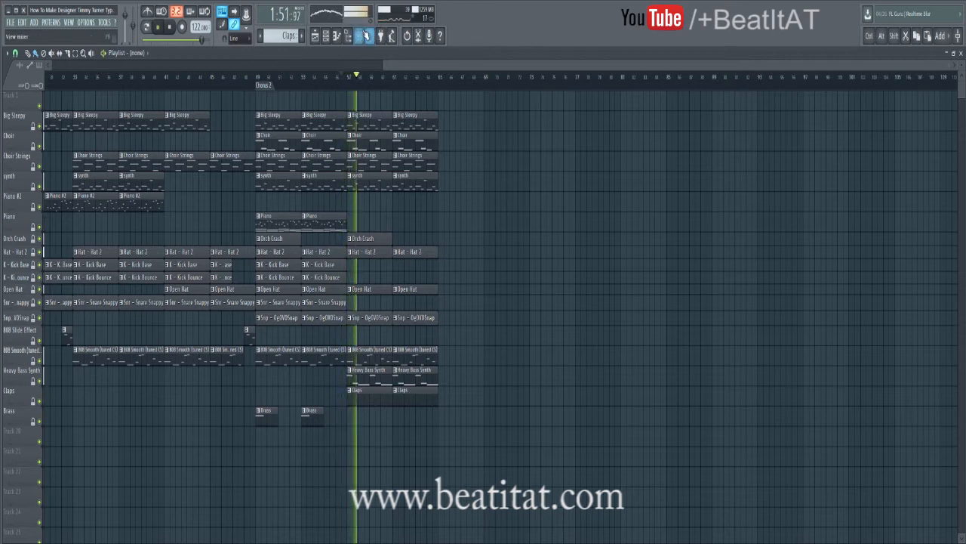
pyautogui.click(360, 36)
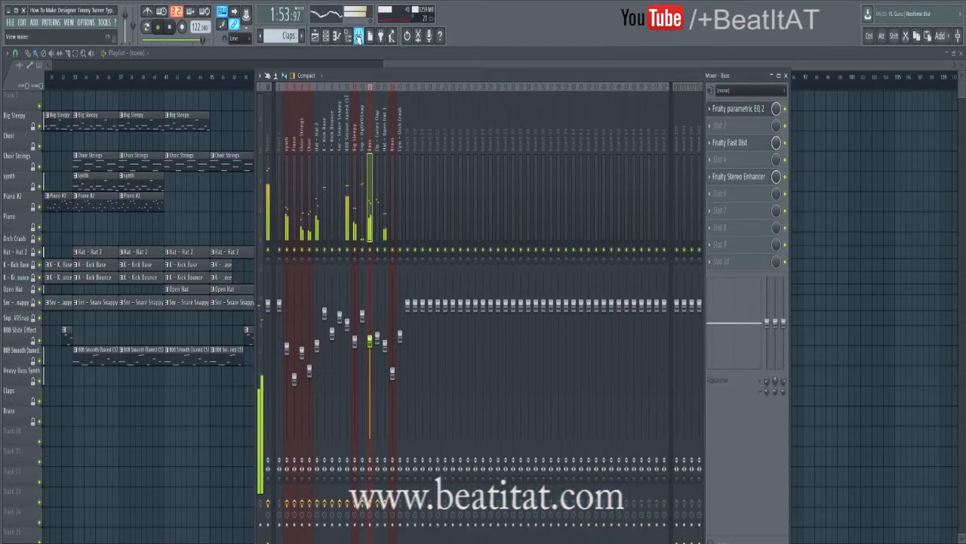
pyautogui.click(384, 66)
pyautogui.moveTo(385, 66); pyautogui.dragTo(375, 67)
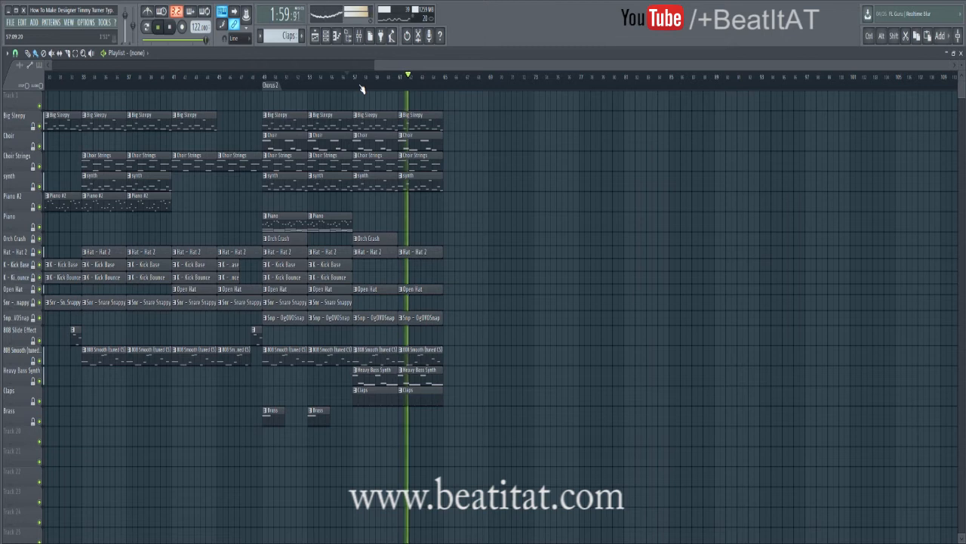
pyautogui.moveTo(376, 66); pyautogui.dragTo(369, 65)
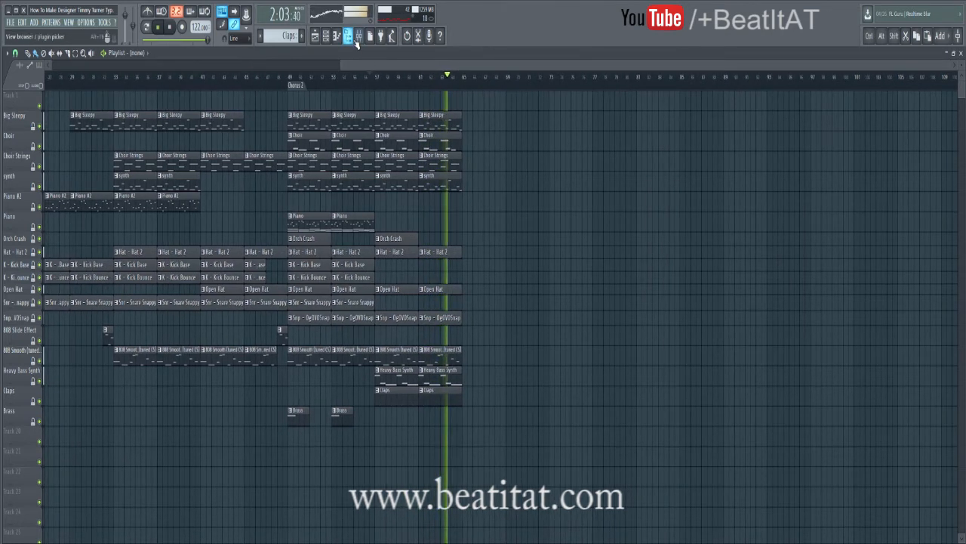
# Stop playback, reset the song position to the start, and place the playhead at bar 57 in the playlist.
pyautogui.click(359, 36)
pyautogui.click(168, 27)
pyautogui.click(170, 27)
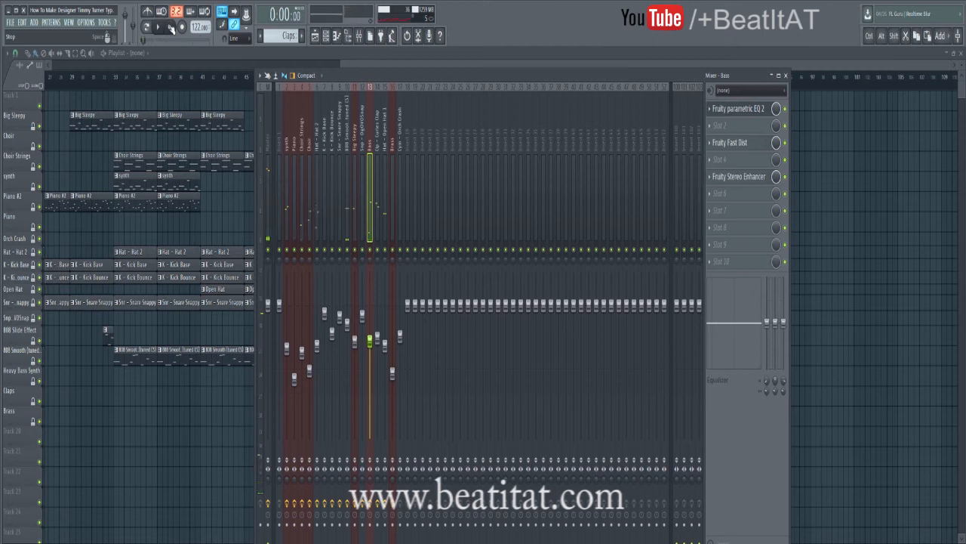
pyautogui.click(378, 58)
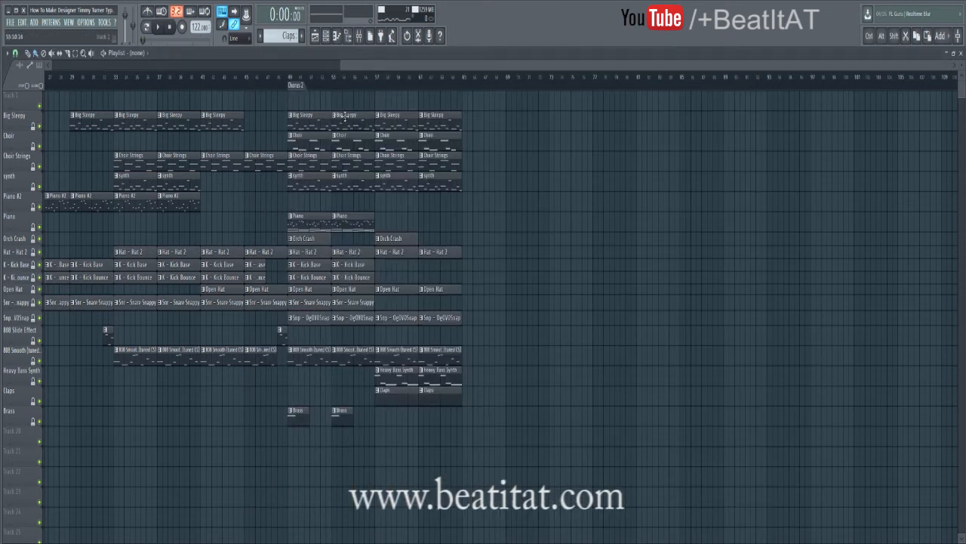
pyautogui.moveTo(383, 85); pyautogui.dragTo(378, 86)
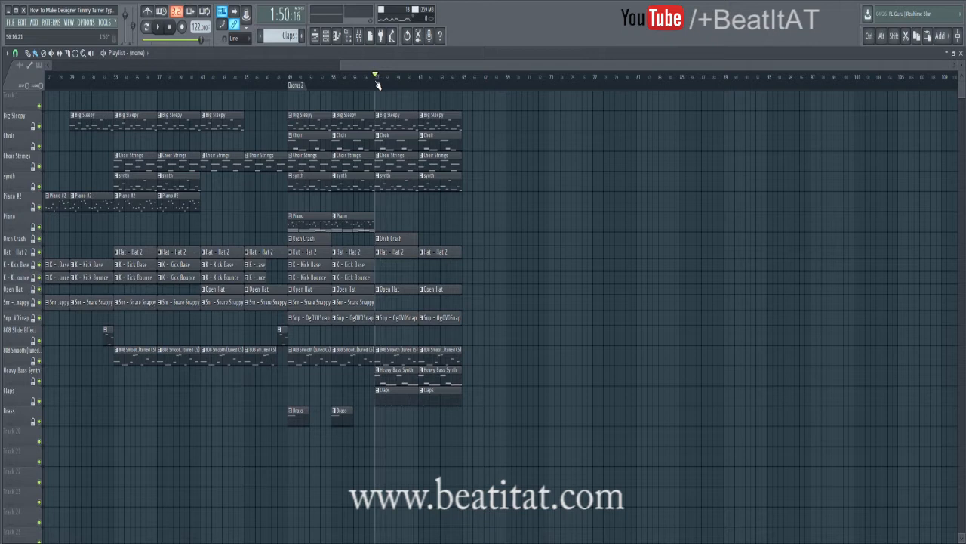
# Check the Choir Strings, Piano and synth mixer tracks and open the synth track's Fruity parametric EQ 2.
pyautogui.click(359, 36)
pyautogui.click(302, 159)
pyautogui.click(287, 160)
pyautogui.click(302, 160)
pyautogui.click(294, 163)
pyautogui.click(287, 162)
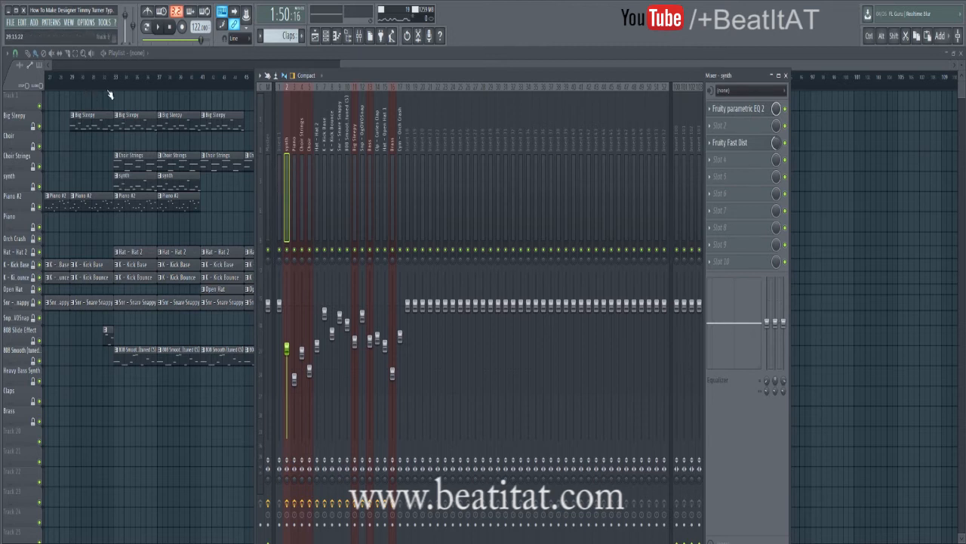
pyautogui.click(738, 108)
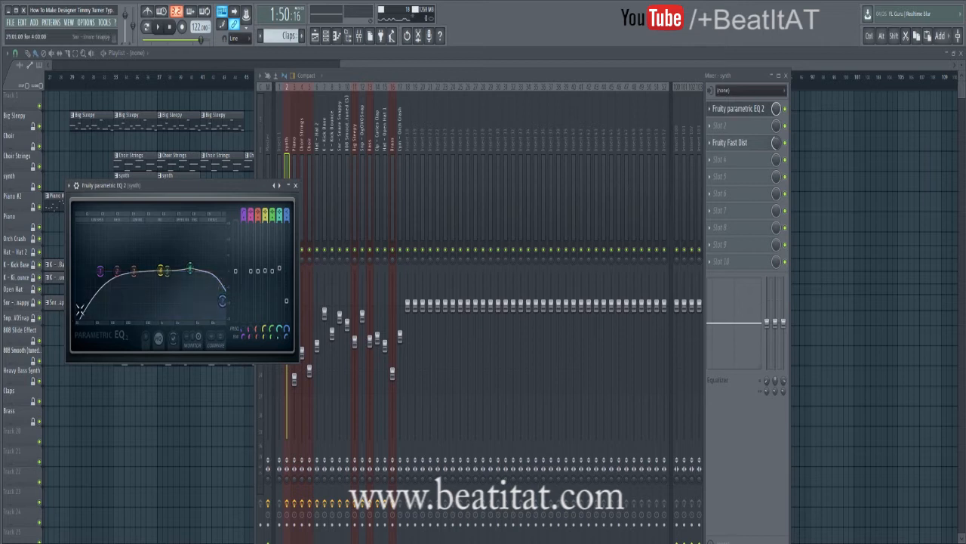
# Close the synth EQ, view the Choir Strings track's Fruity parametric EQ 2, and check the K - Kick Base and 808 Smooth effect slots.
pyautogui.click(297, 191)
pyautogui.click(302, 175)
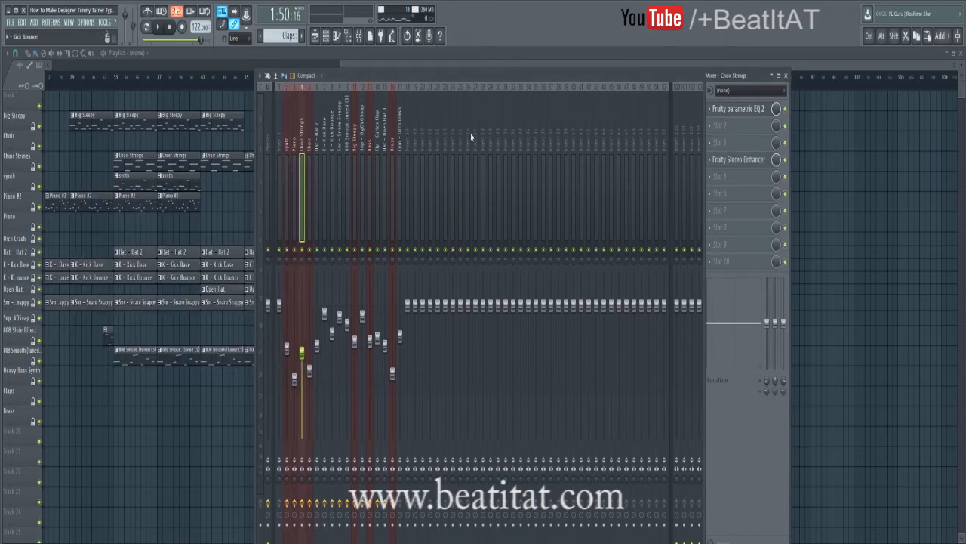
pyautogui.click(755, 110)
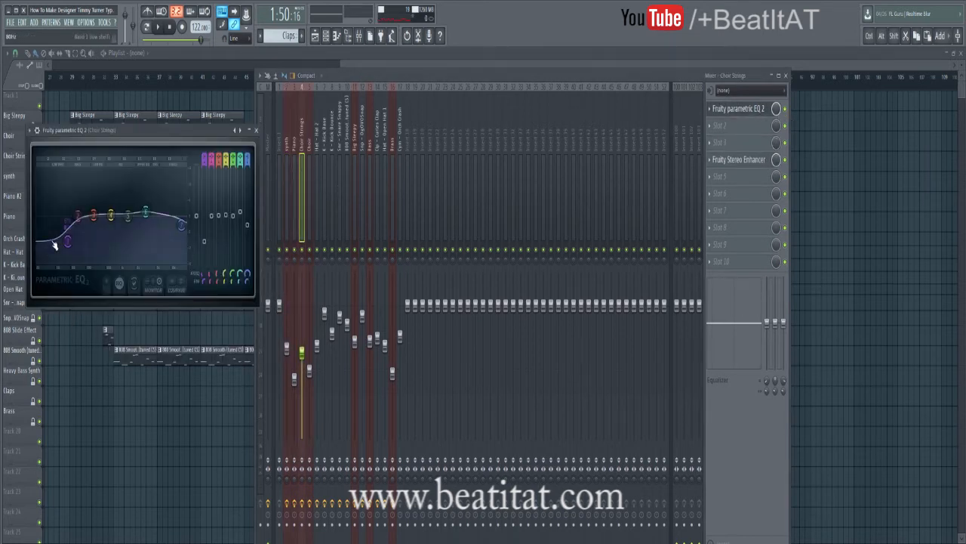
pyautogui.click(256, 130)
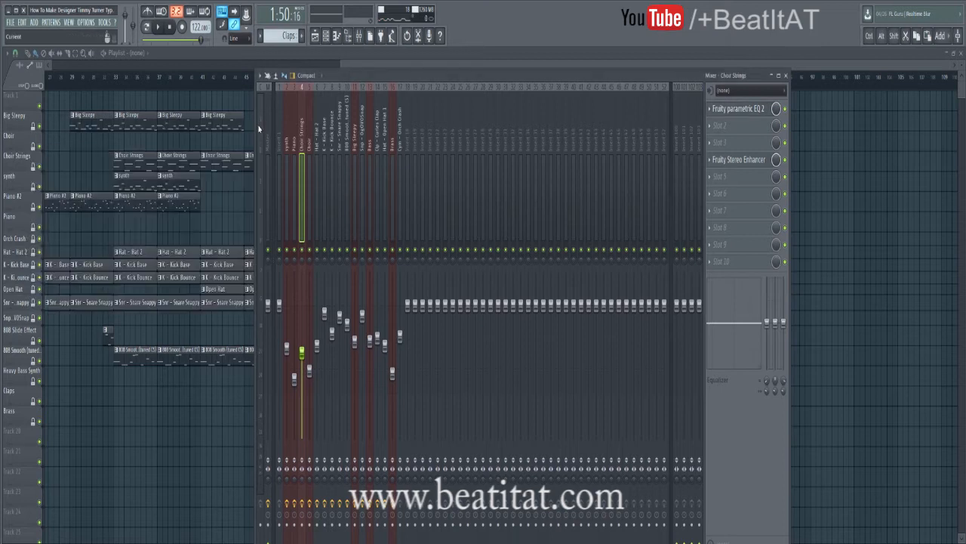
pyautogui.click(325, 170)
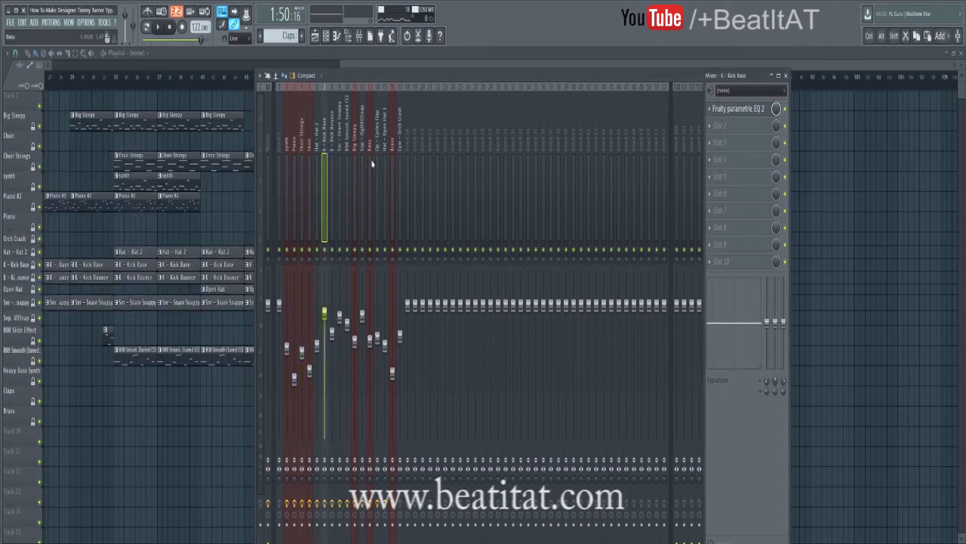
pyautogui.click(346, 182)
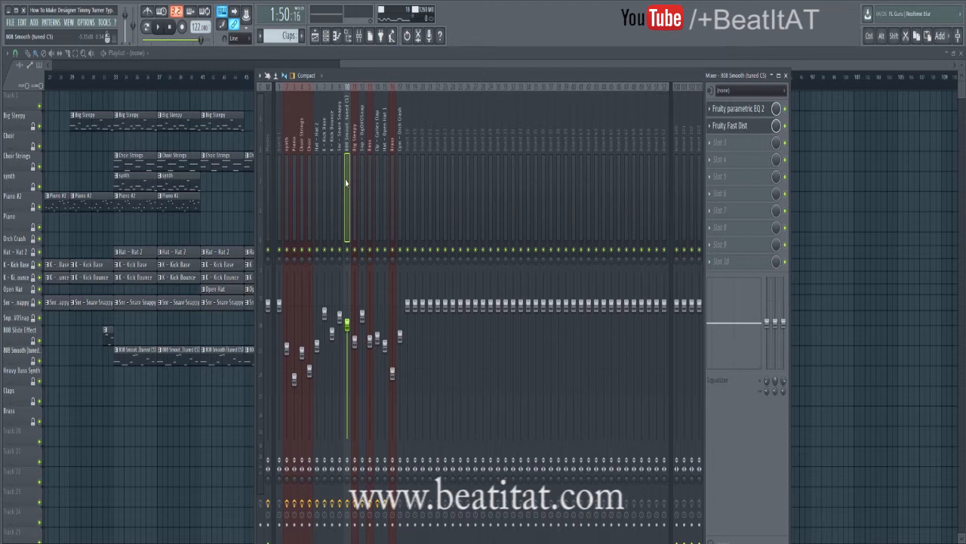
# Show the Master track's effect chain and inspect its Saturation Knob settings, closing the plugin when done.
pyautogui.click(267, 189)
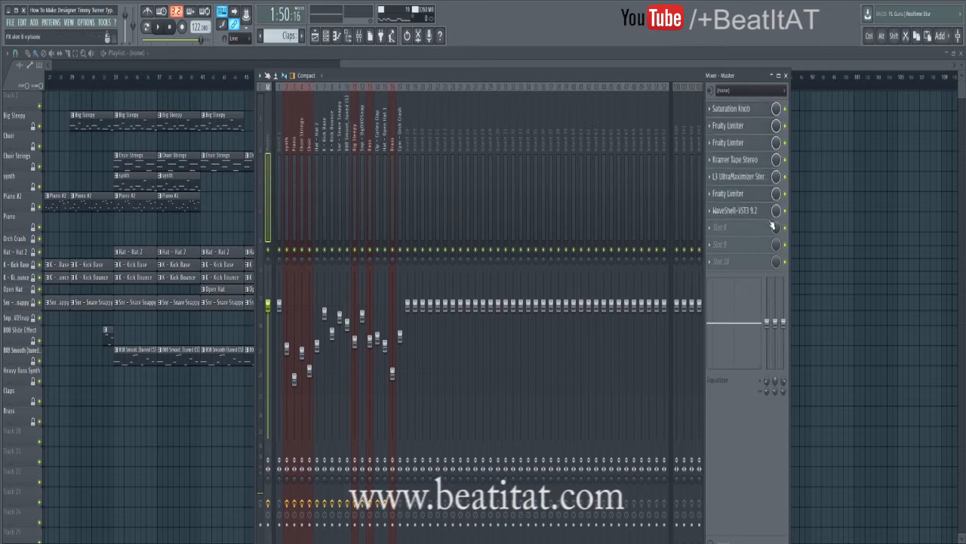
pyautogui.click(744, 111)
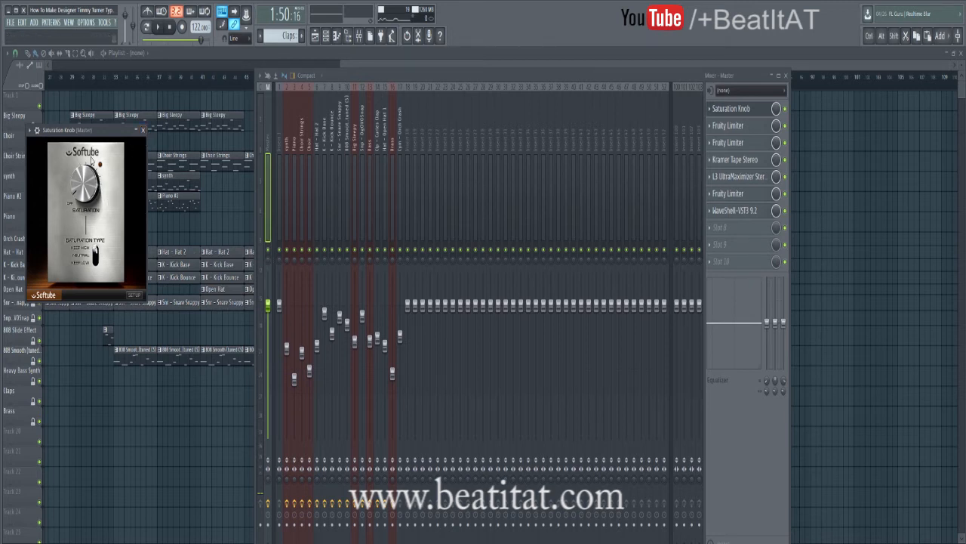
pyautogui.click(143, 130)
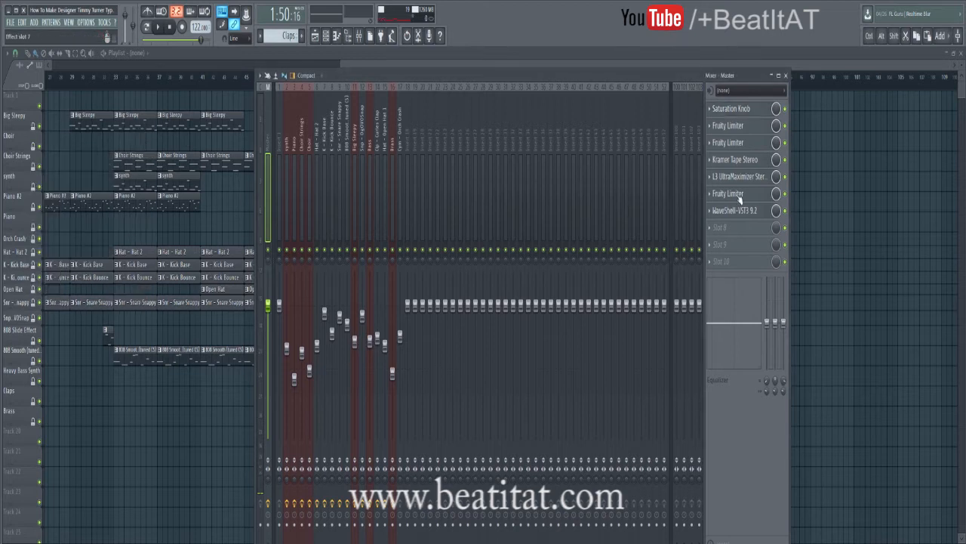
# Inspect the Master's first two Fruity Limiters and Kramer Tape Stereo, leaving only the Kramer Tape window open.
pyautogui.click(748, 128)
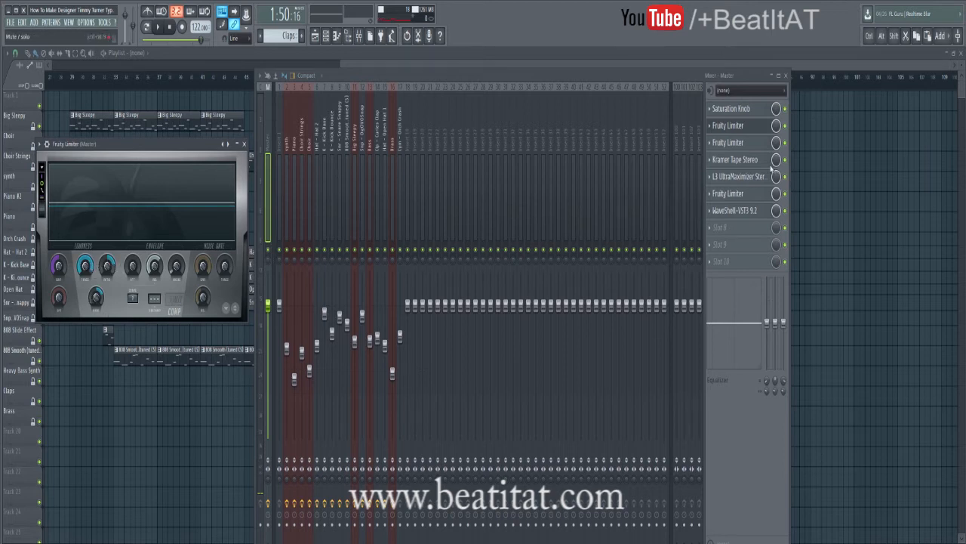
pyautogui.click(750, 144)
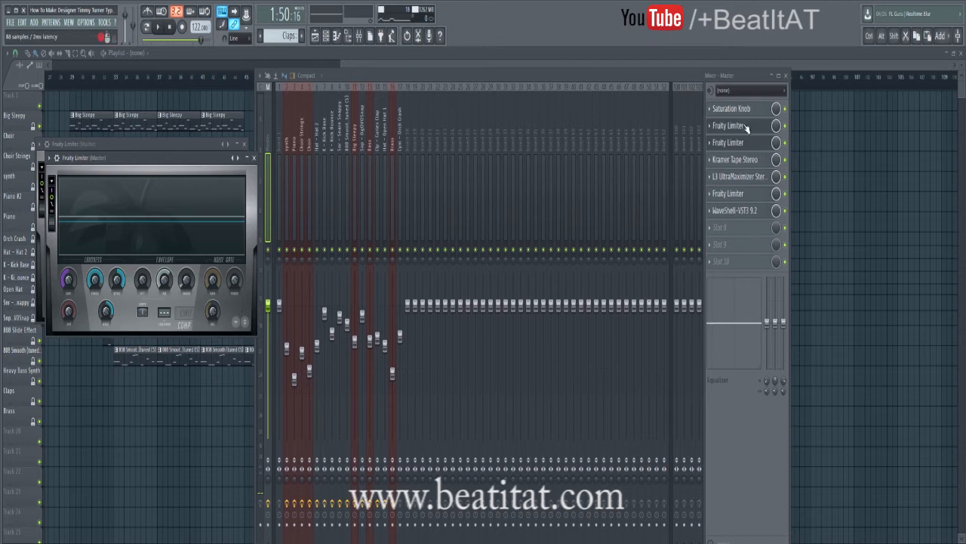
pyautogui.click(746, 126)
pyautogui.click(745, 142)
pyautogui.click(740, 126)
pyautogui.click(740, 143)
pyautogui.click(741, 159)
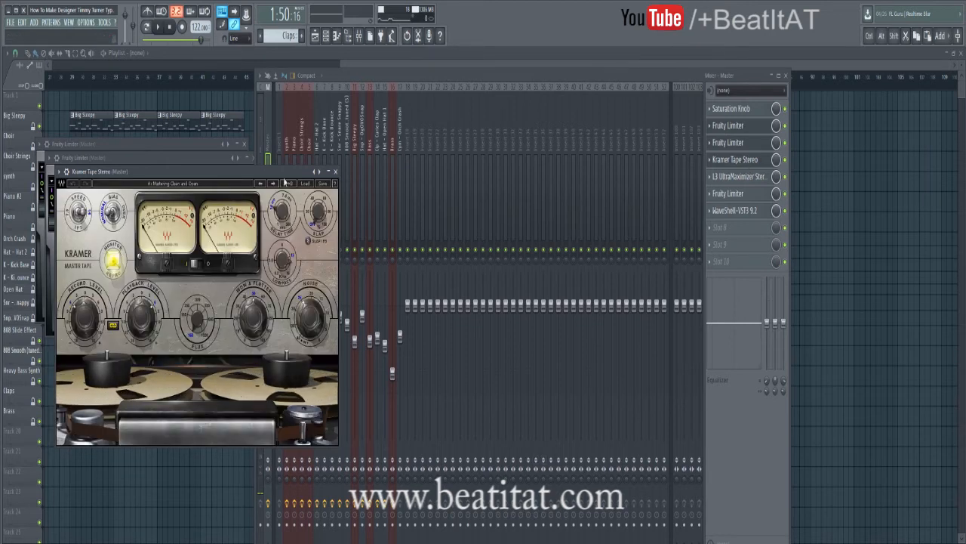
pyautogui.click(193, 159)
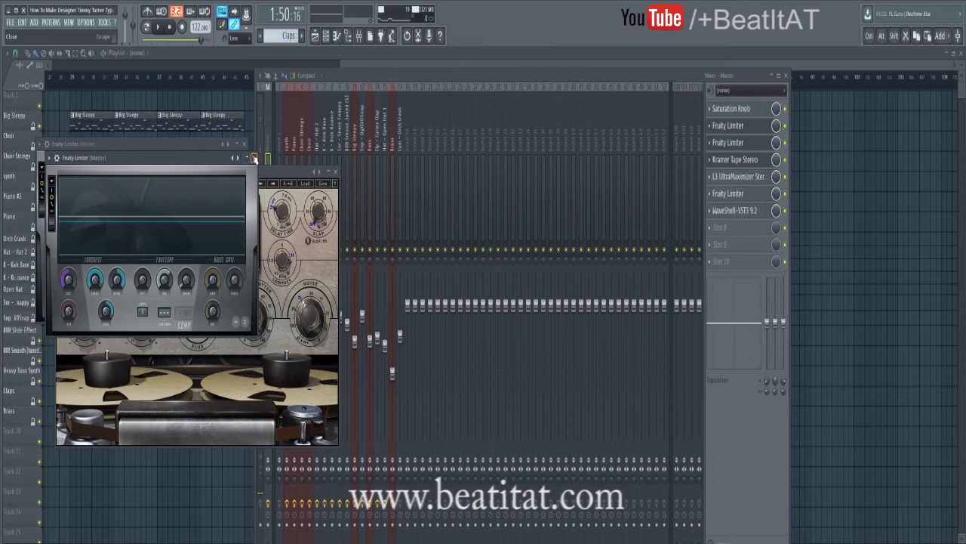
pyautogui.click(251, 160)
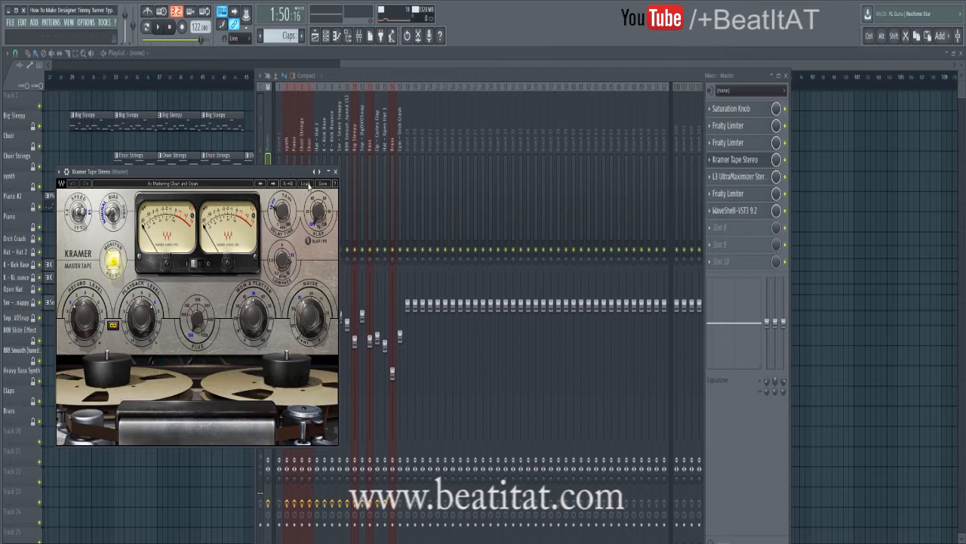
# Look through Kramer Tape Stereo's Mastering presets without loading one and close the plugin.
pyautogui.click(306, 183)
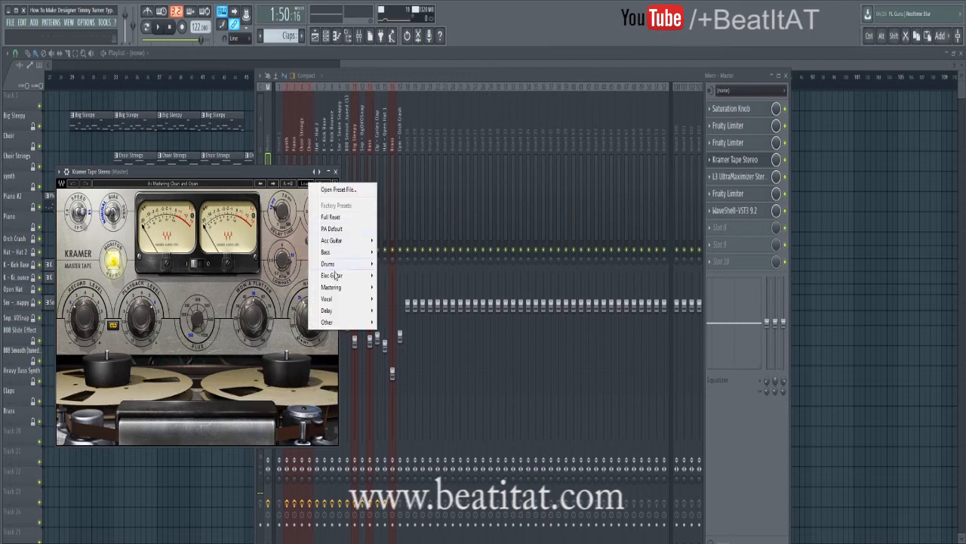
pyautogui.moveTo(333, 287)
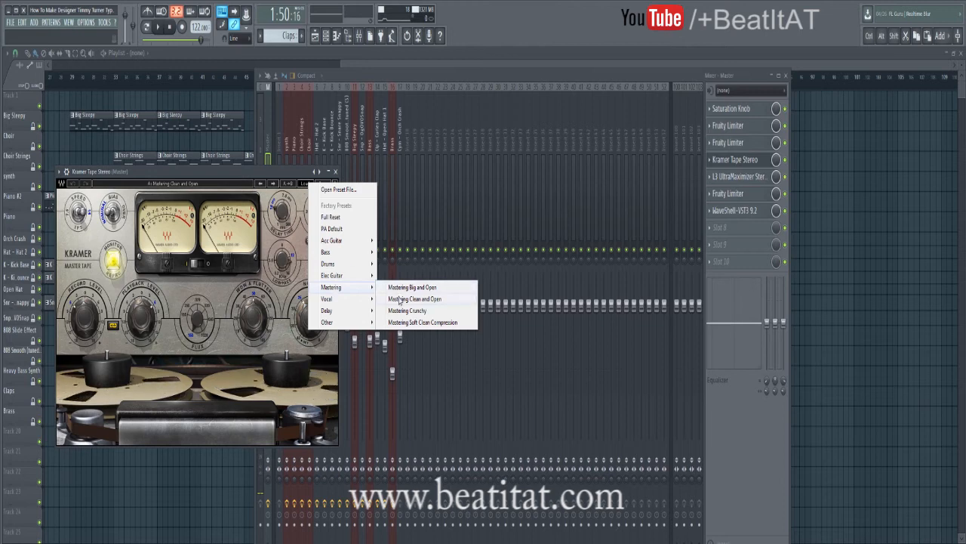
pyautogui.click(262, 177)
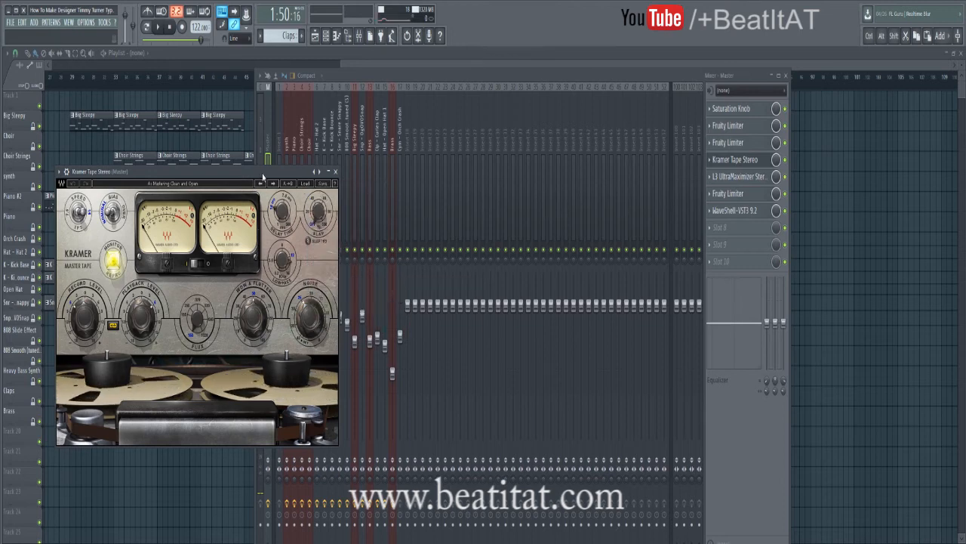
pyautogui.click(335, 172)
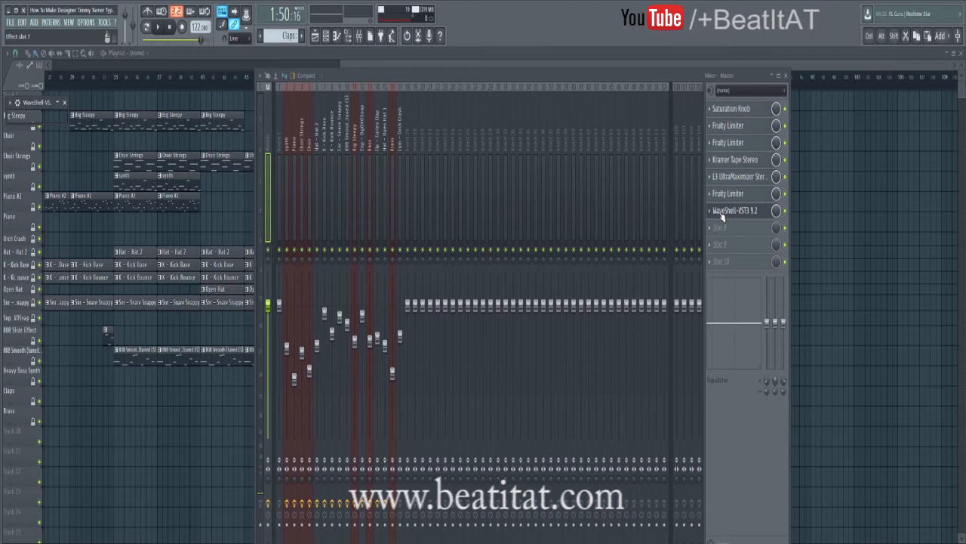
# Lower the Master's L3 UltraMaximizer threshold to -3.7 dB during playback, stop the song, and close the plugin.
pyautogui.click(736, 177)
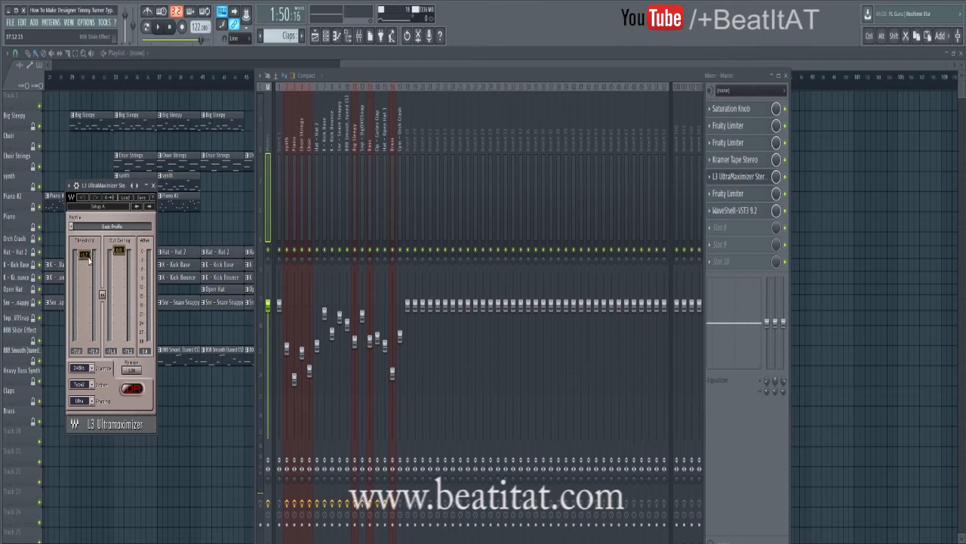
pyautogui.press('space')
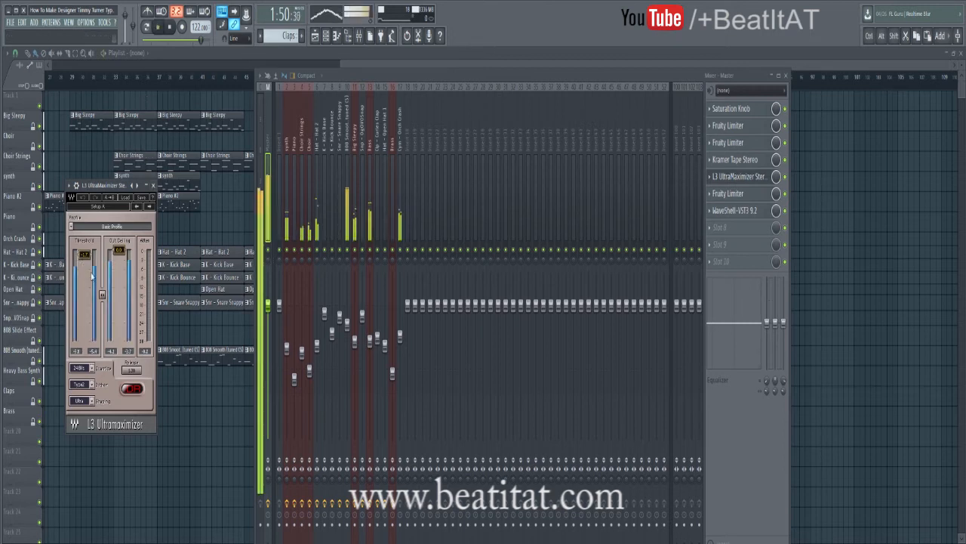
pyautogui.scroll(-1, 86, 262)
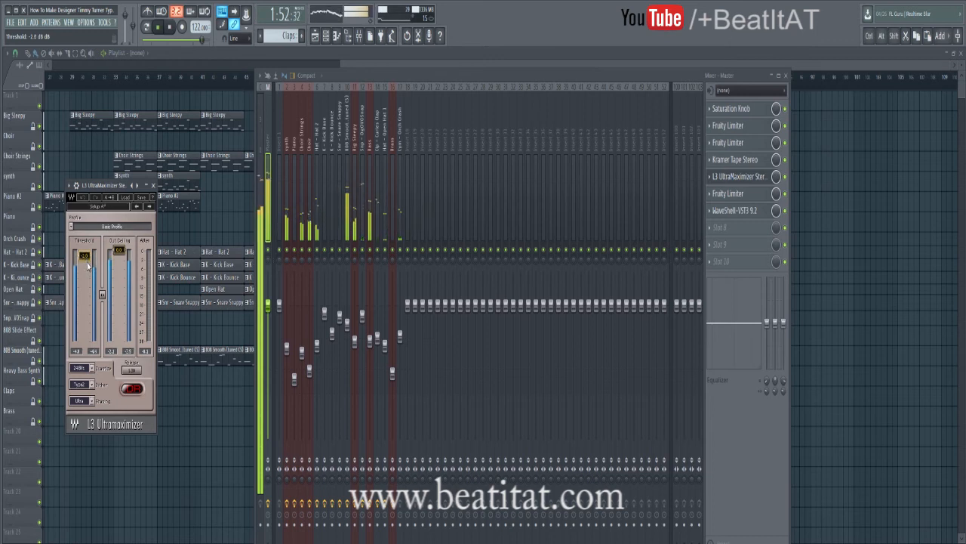
pyautogui.scroll(-4, 91, 268)
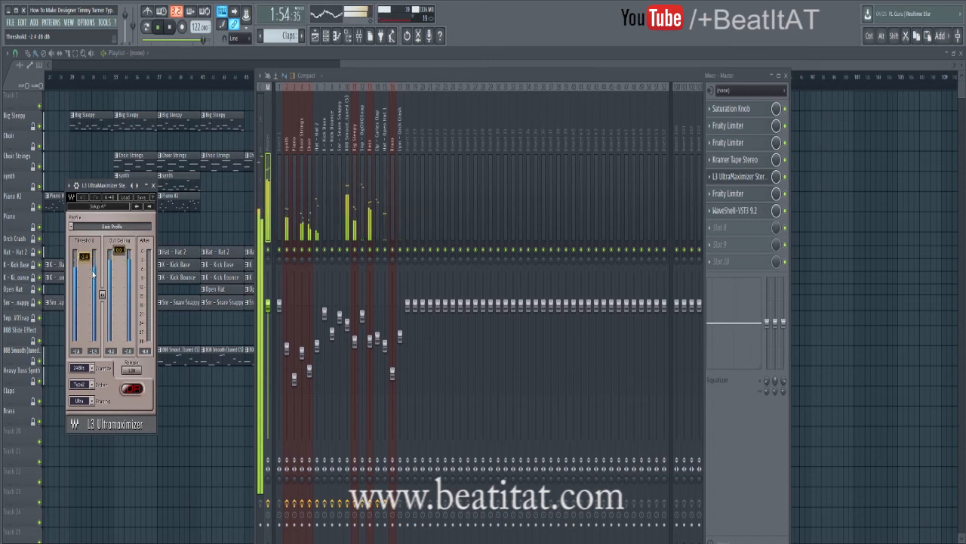
pyautogui.scroll(-3, 93, 275)
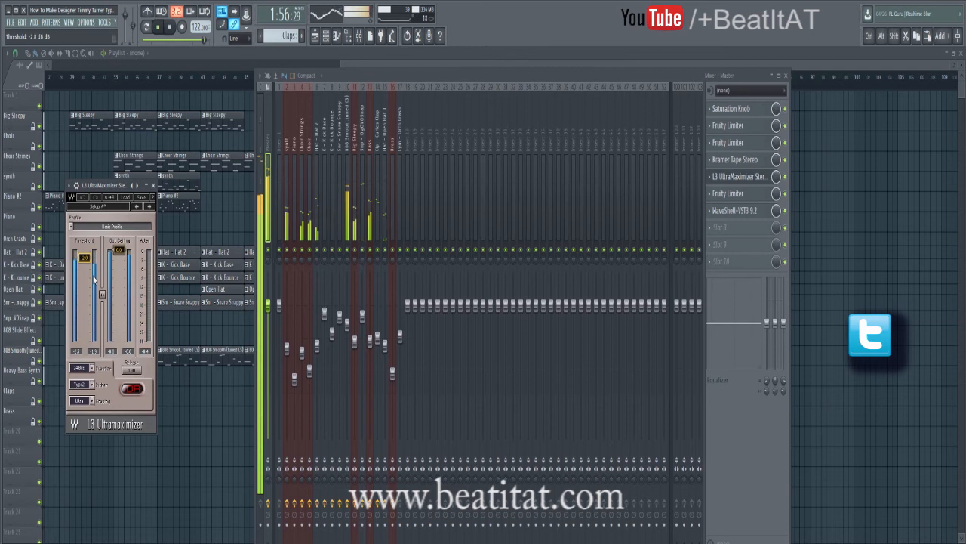
pyautogui.scroll(-1, 94, 281)
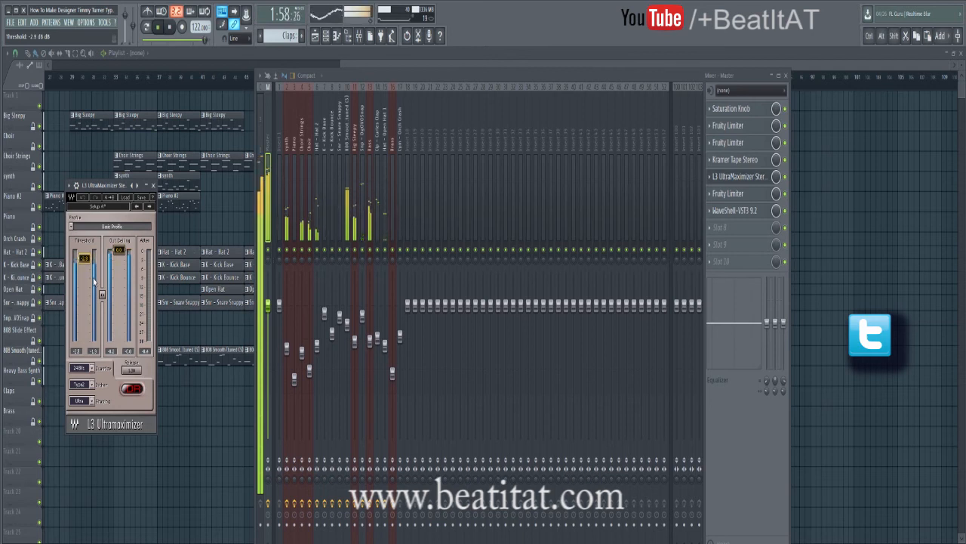
pyautogui.scroll(-5, 94, 281)
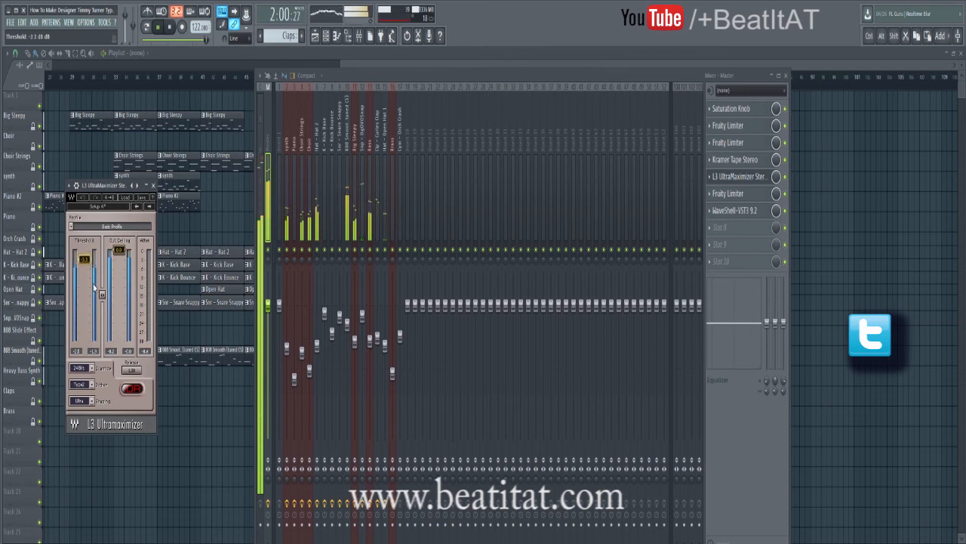
pyautogui.scroll(-3, 93, 289)
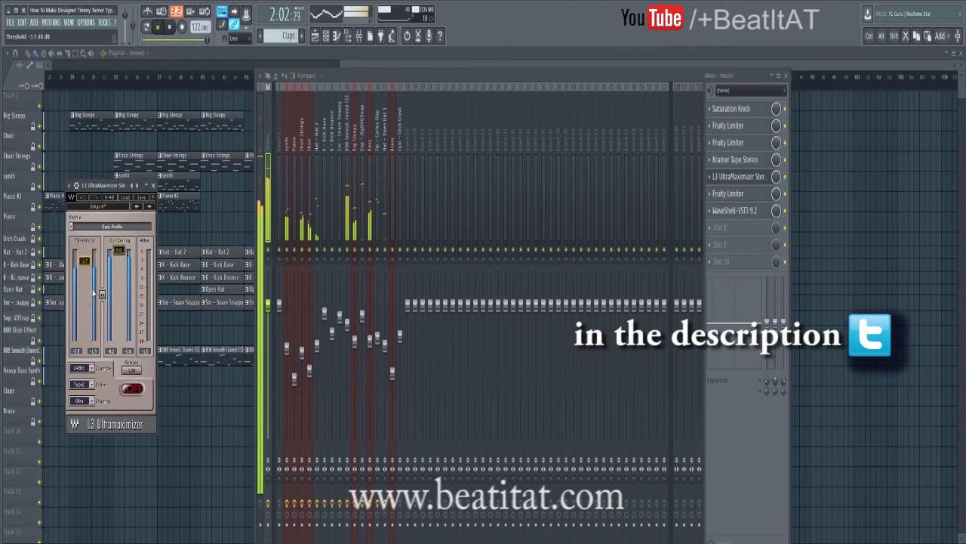
pyautogui.press('space')
pyautogui.click(154, 186)
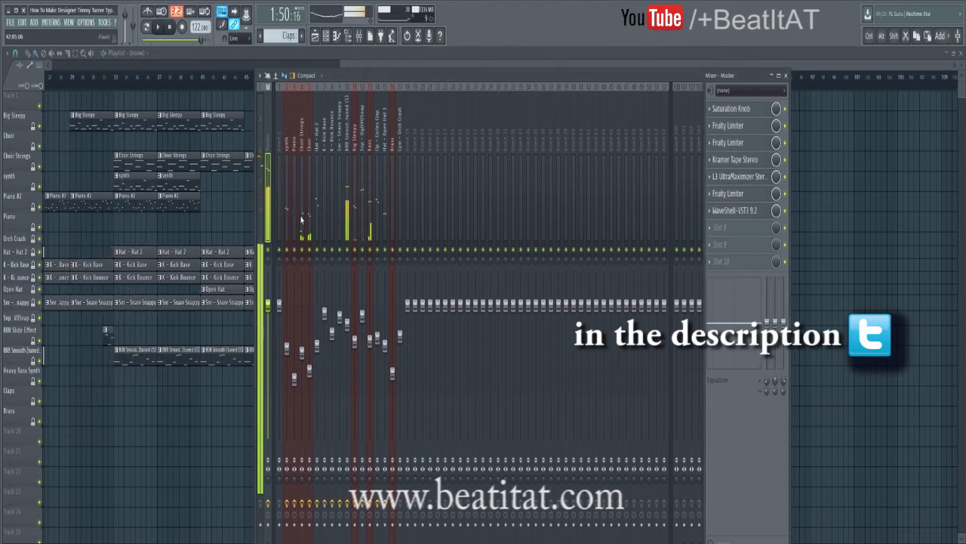
# Bring the playlist into view and place the playhead at bar 49, the start of Chorus 2.
pyautogui.click(752, 176)
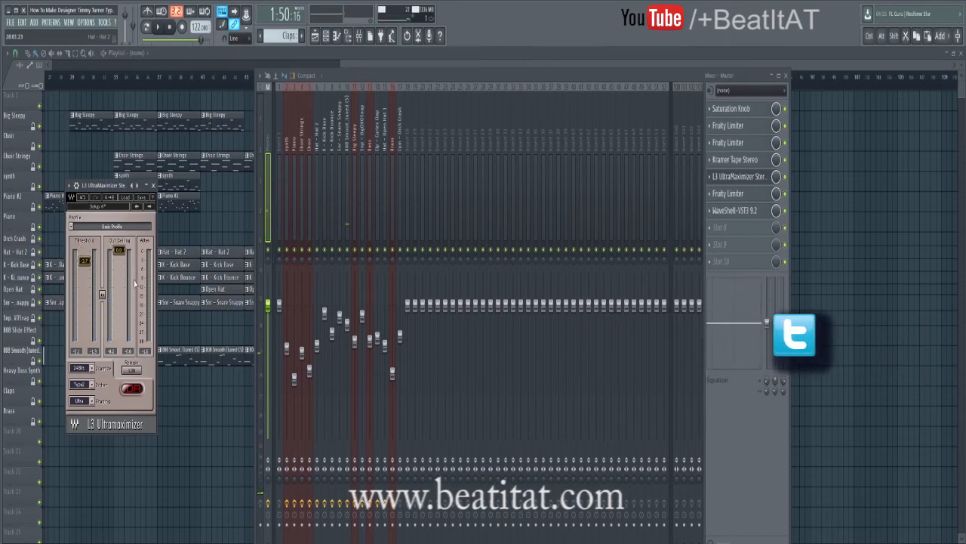
pyautogui.click(267, 66)
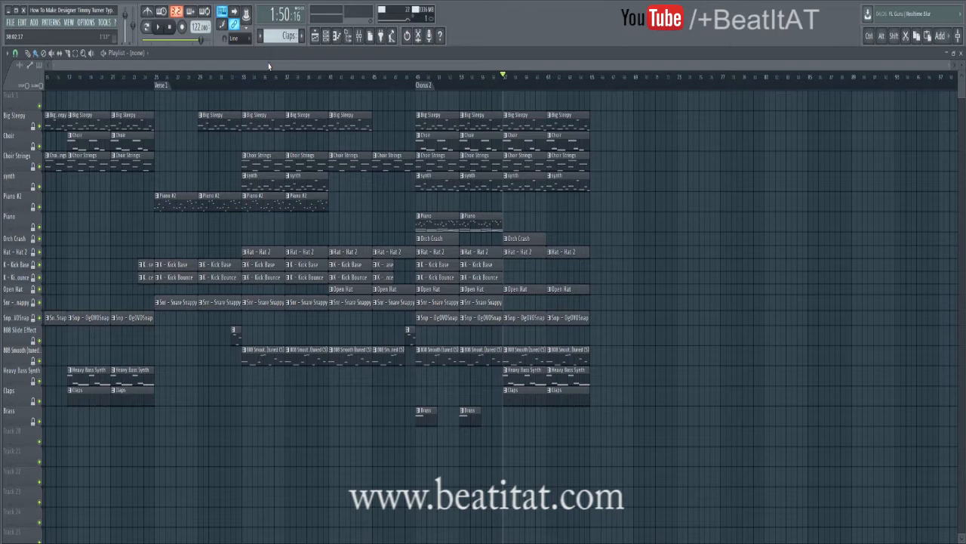
pyautogui.moveTo(272, 65)
pyautogui.mouseDown()
pyautogui.moveTo(386, 77)
pyautogui.moveTo(374, 99)
pyautogui.moveTo(409, 83)
pyautogui.mouseUp()
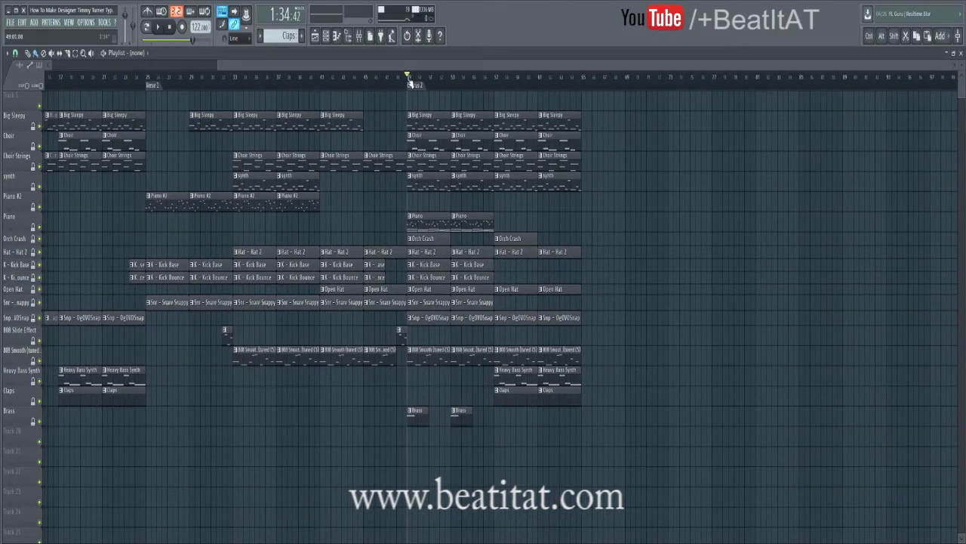
# Play Chorus 2 while nudging the Master's L3 UltraMaximizer threshold slightly up, and close the plugin.
pyautogui.click(359, 37)
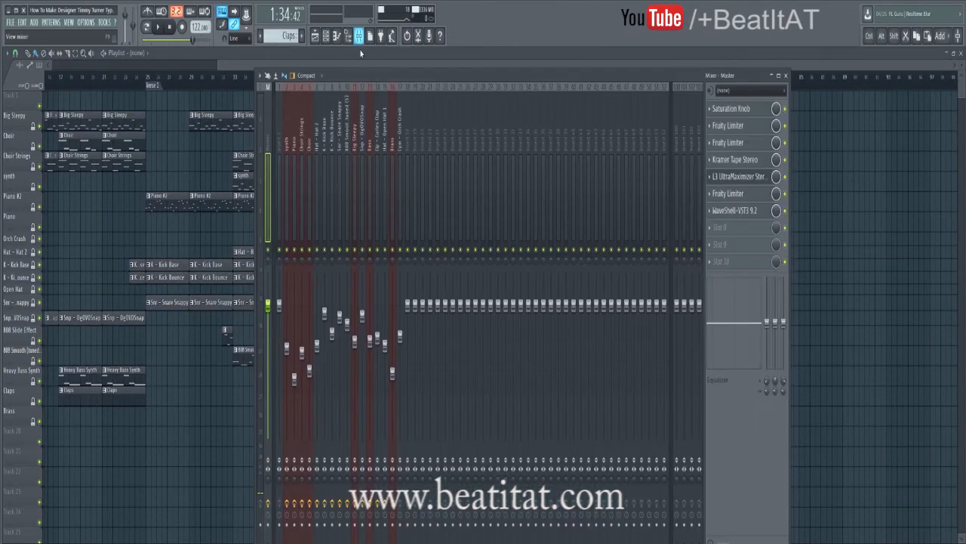
pyautogui.click(759, 180)
pyautogui.press('space')
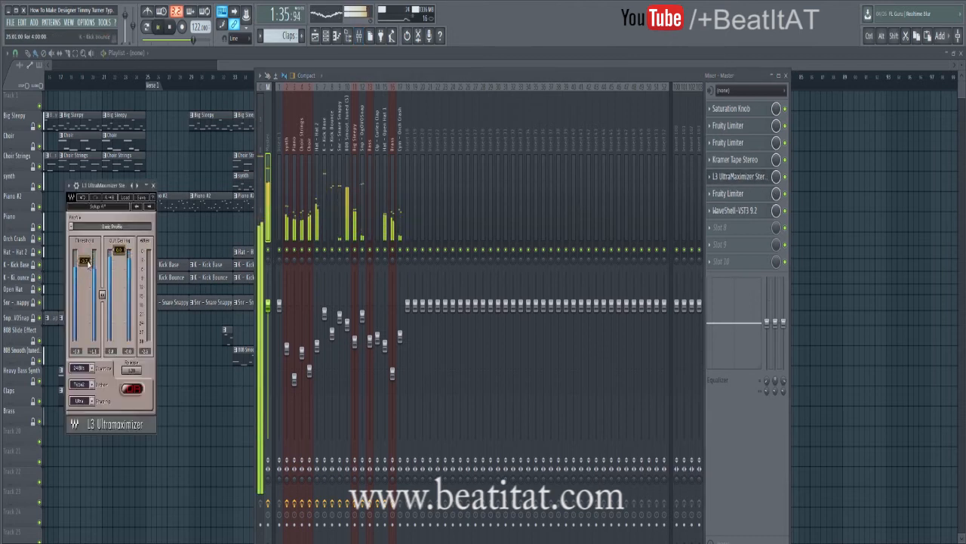
pyautogui.moveTo(89, 264); pyautogui.dragTo(89, 262)
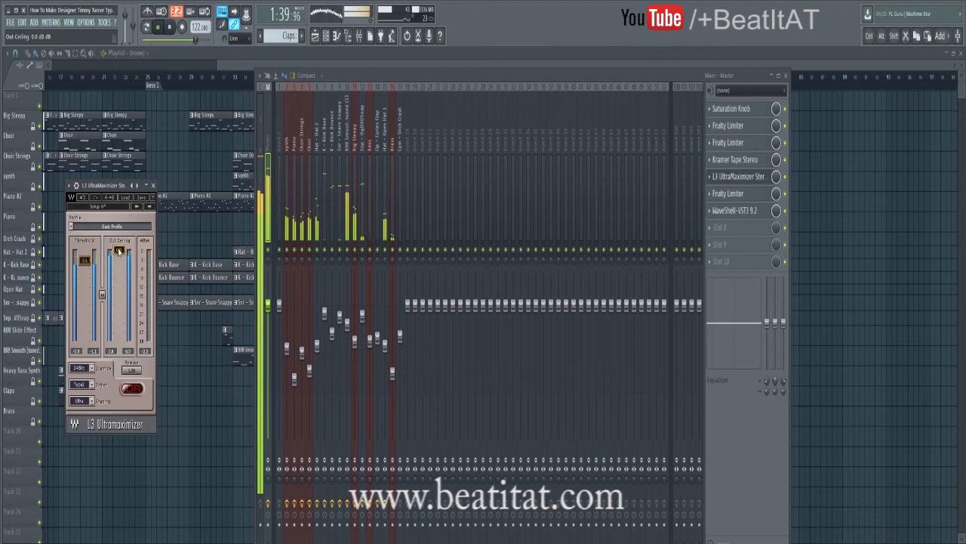
pyautogui.click(154, 185)
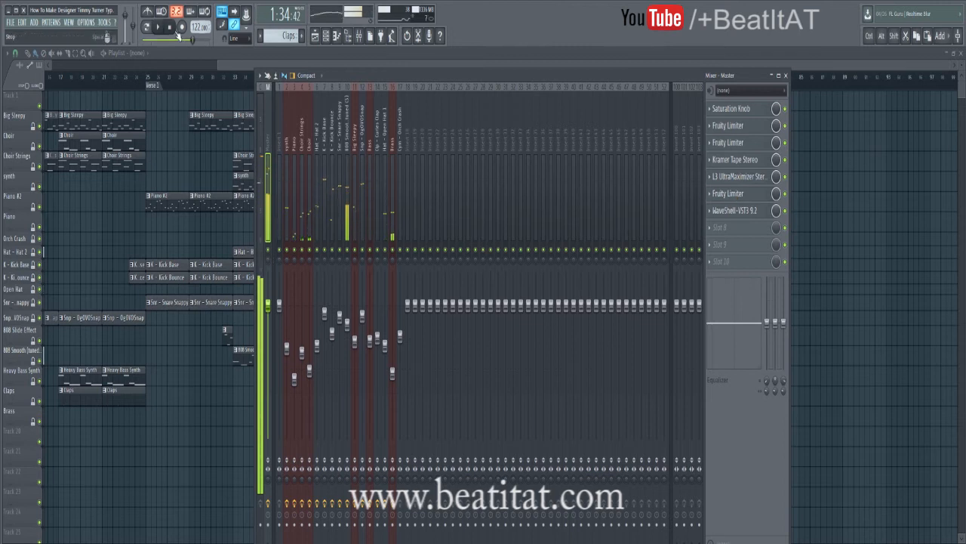
# Reset the song position to the start and play the song with the Master's last Fruity Limiter open.
pyautogui.click(179, 34)
pyautogui.click(758, 198)
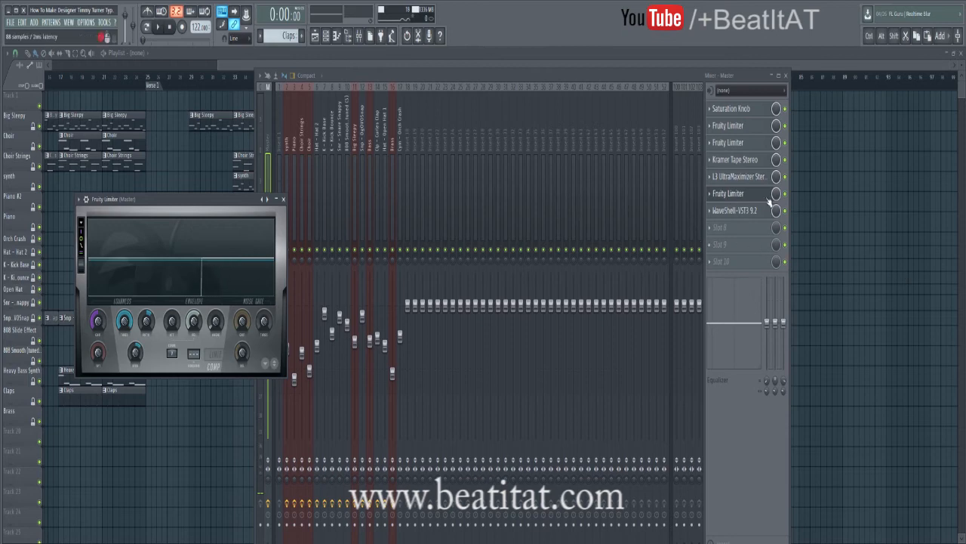
pyautogui.press('space')
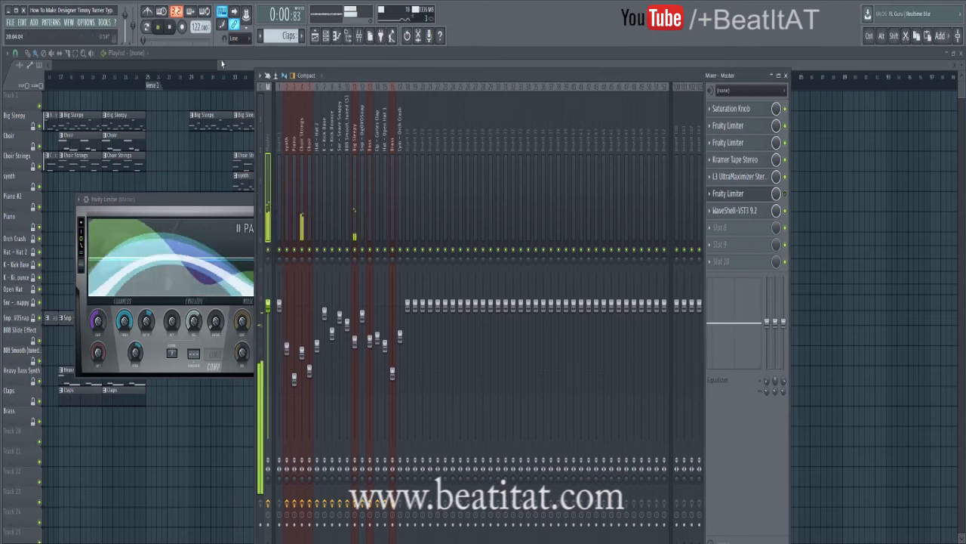
# Play from Chorus 2, nudge the threshold of the Master's L3 UltraMaximizer slightly, and close the plugin.
pyautogui.click(221, 64)
pyautogui.click(415, 85)
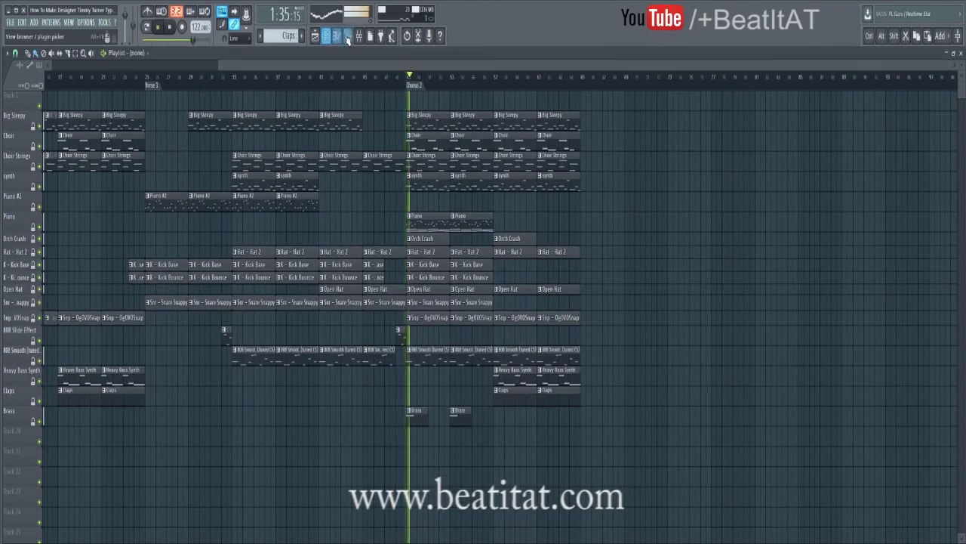
pyautogui.press('F9')
pyautogui.click(755, 178)
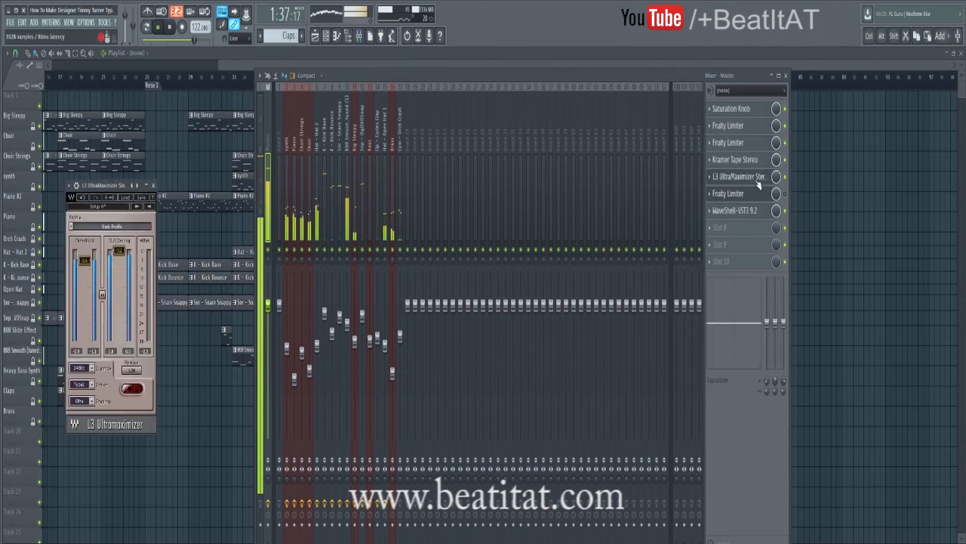
pyautogui.moveTo(88, 264); pyautogui.dragTo(94, 265)
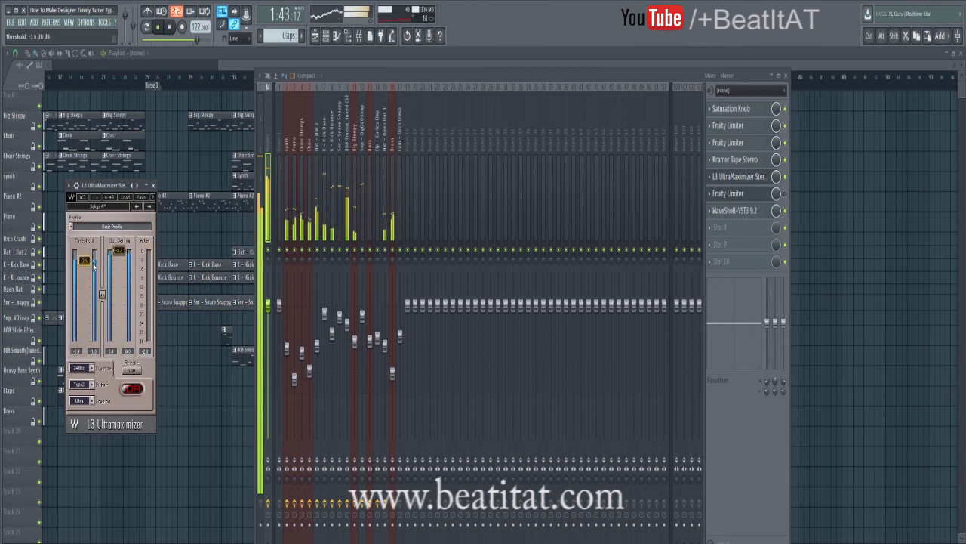
pyautogui.click(154, 185)
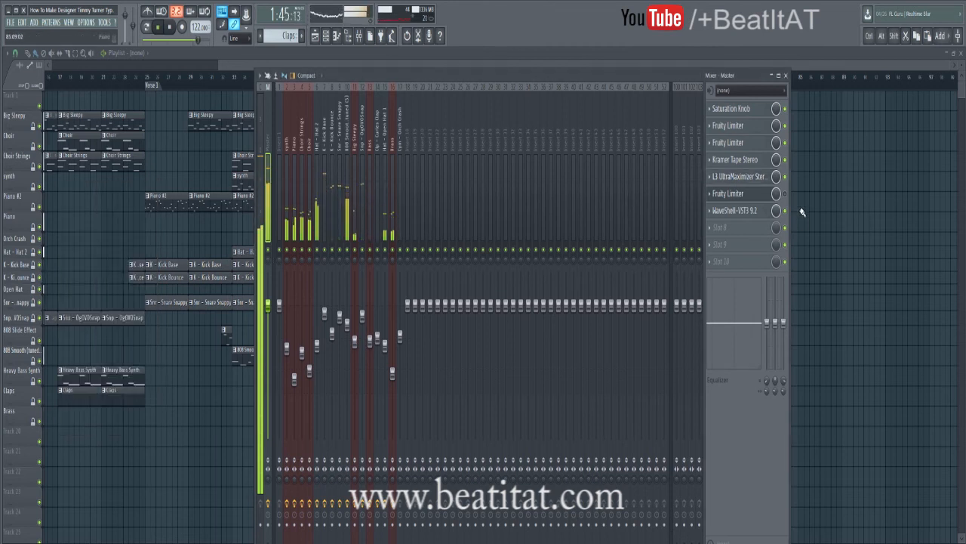
# Check the Master's last Fruity Limiter during Chorus 2, close it, return to the playlist and stop playback.
pyautogui.click(759, 195)
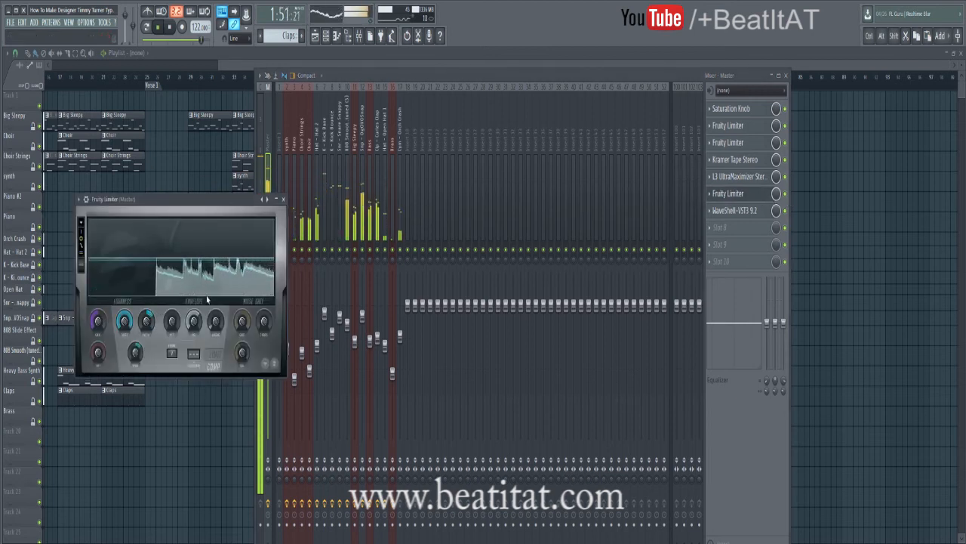
pyautogui.click(282, 199)
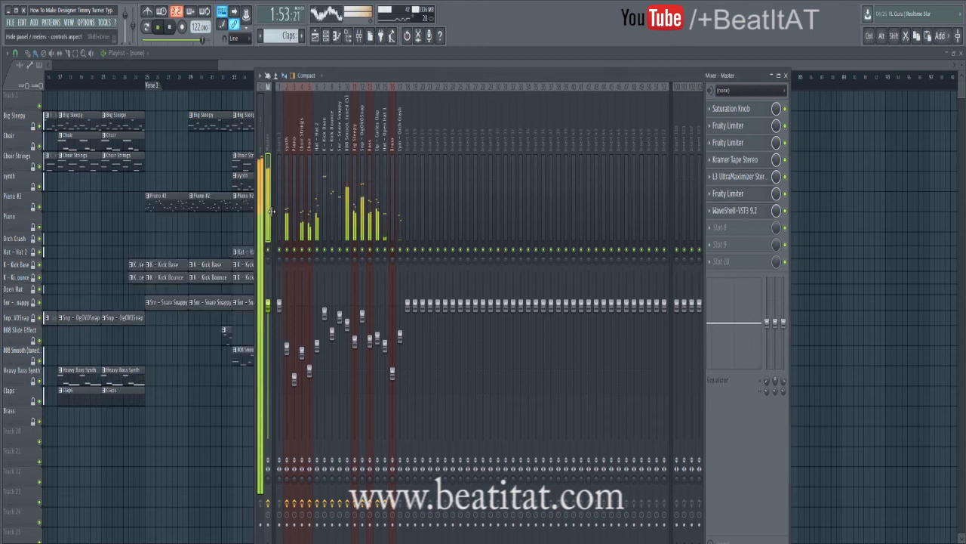
pyautogui.press('F9')
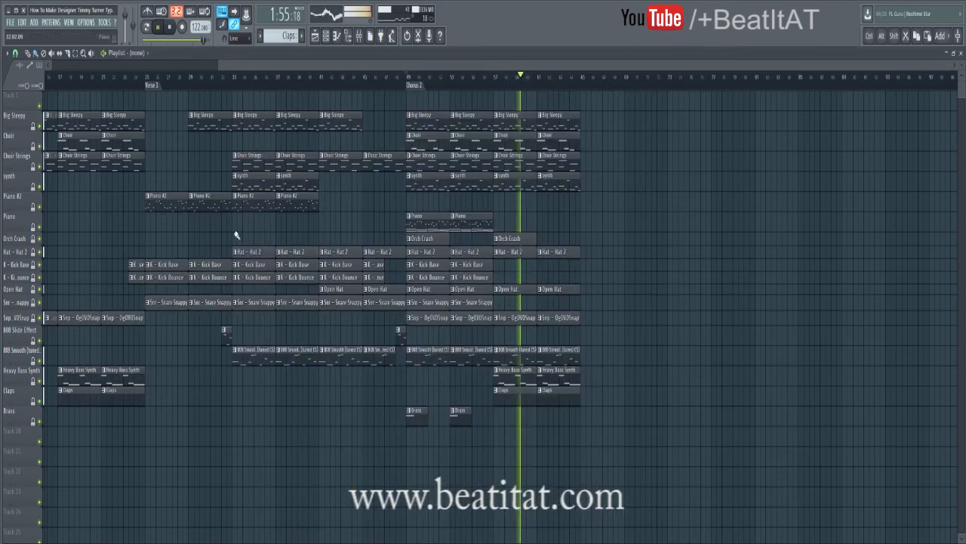
pyautogui.press('space')
# Save the project under its existing name and reset the song position to the start.
pyautogui.click(11, 24)
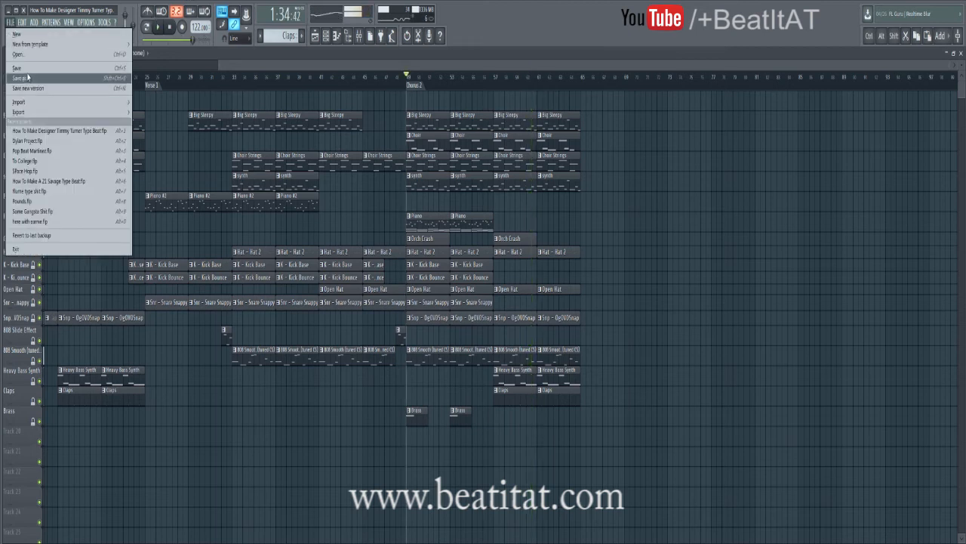
pyautogui.click(30, 67)
pyautogui.click(169, 27)
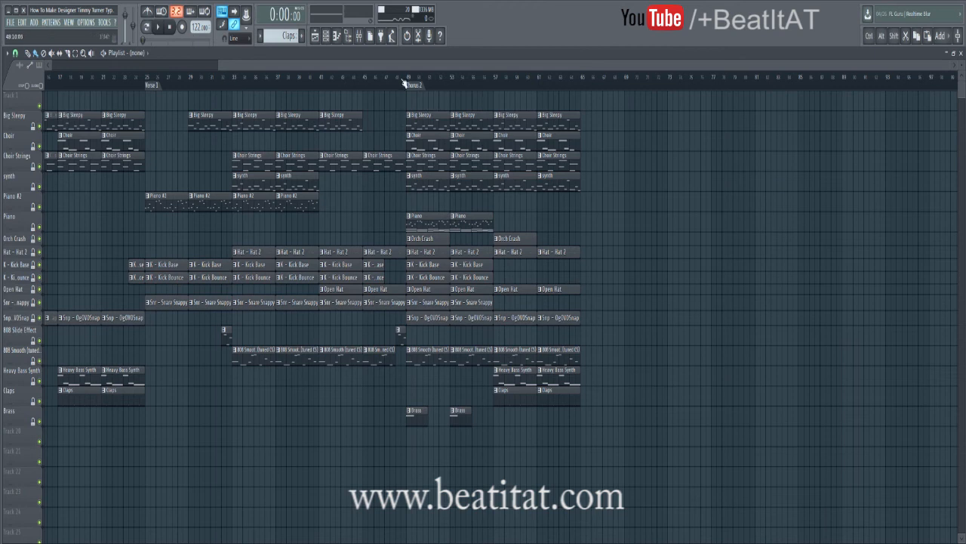
# Play the song from about bar 47 and compare the Current track's meter with the Master's meter in the mixer.
pyautogui.click(370, 36)
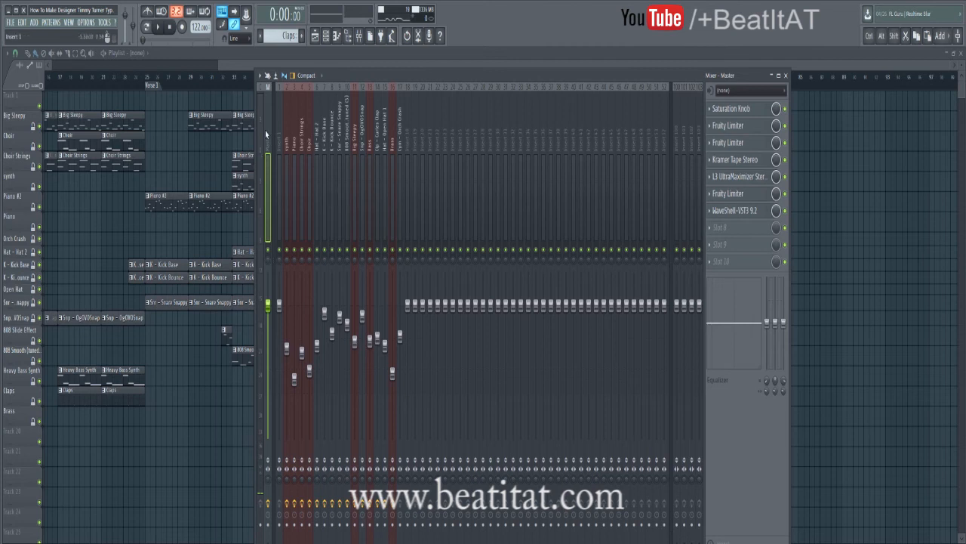
pyautogui.press('space')
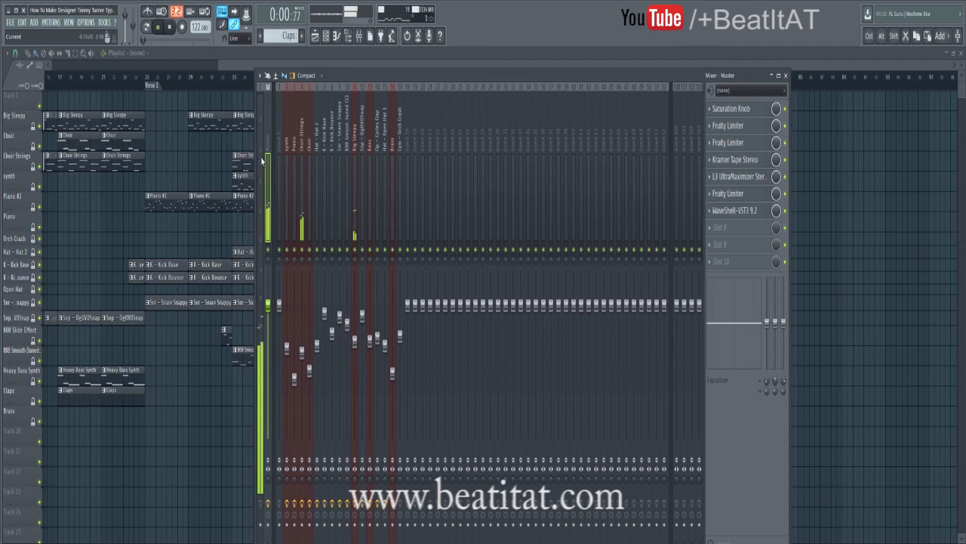
pyautogui.press('F9')
pyautogui.click(389, 82)
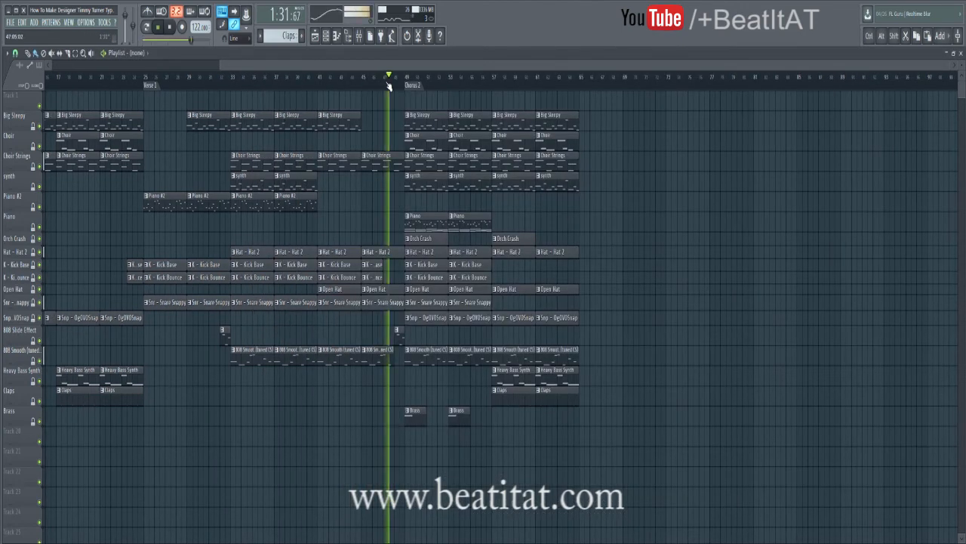
pyautogui.press('F9')
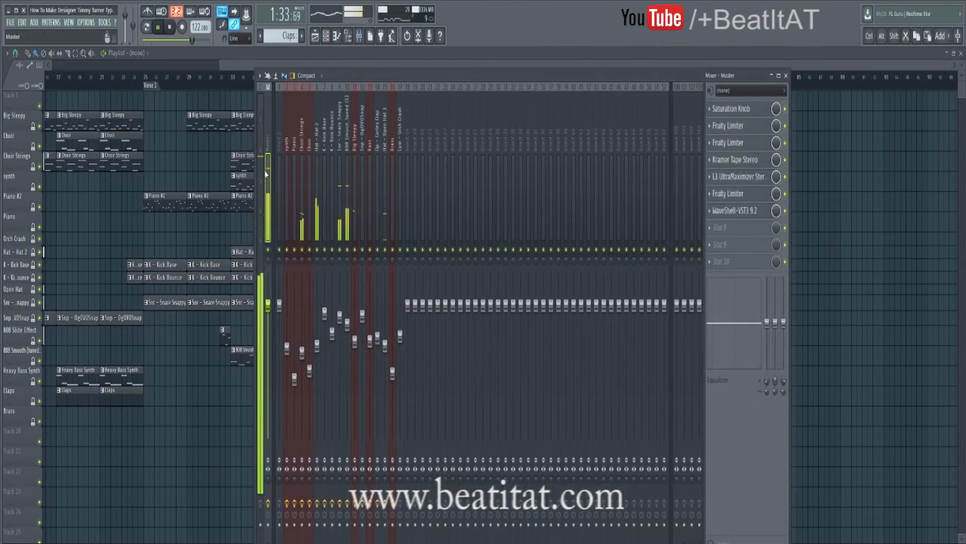
pyautogui.click(263, 162)
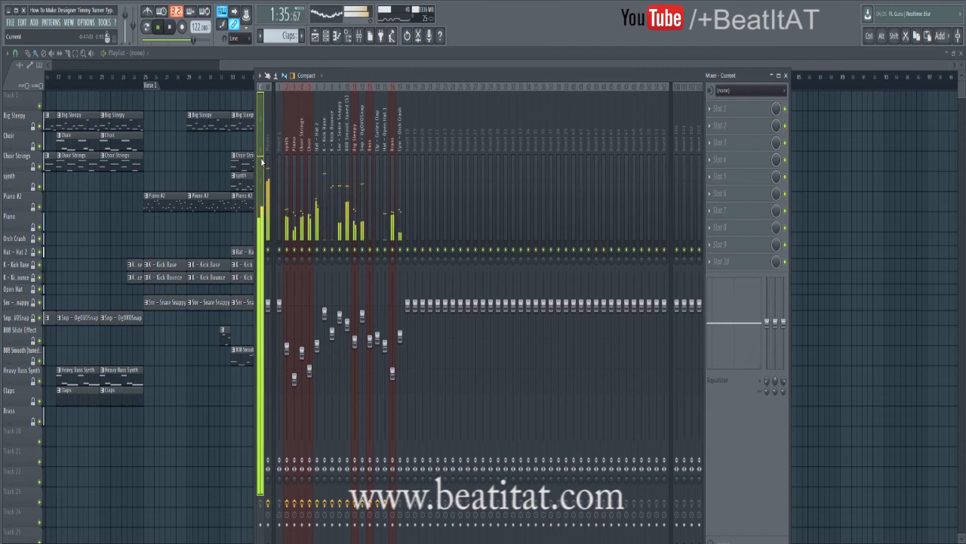
pyautogui.click(269, 187)
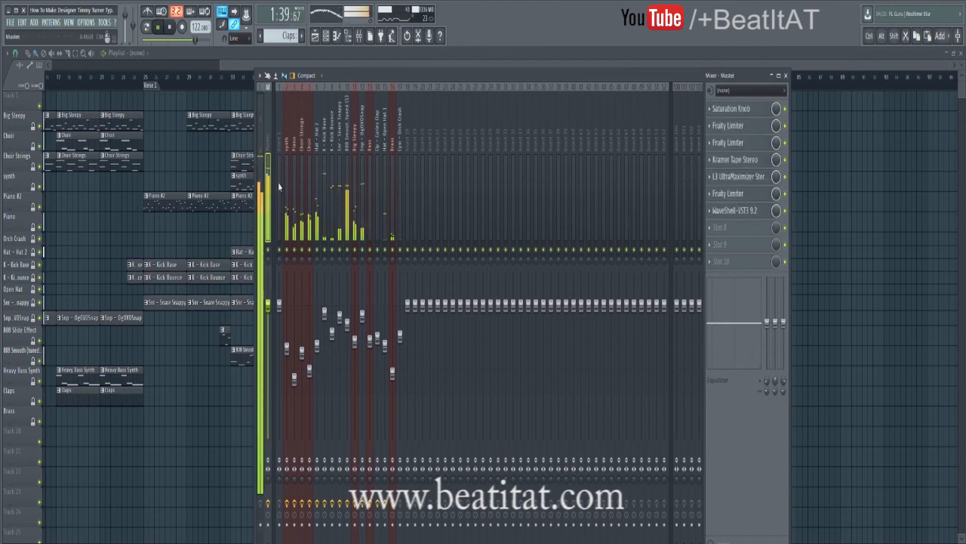
# Examine the incoming signal in the Master's last Fruity Limiter, then close the plugin and the mixer and stop playback.
pyautogui.click(731, 193)
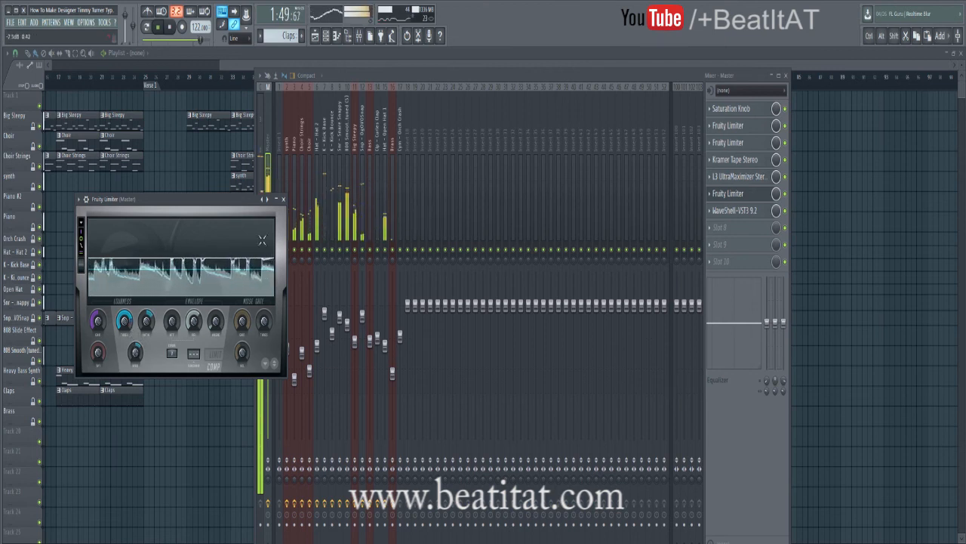
pyautogui.click(283, 199)
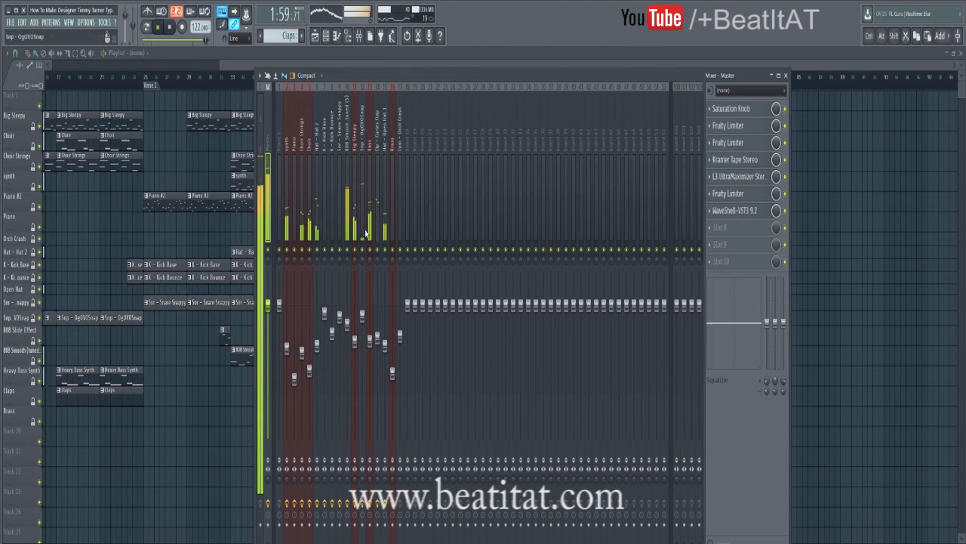
pyautogui.click(785, 76)
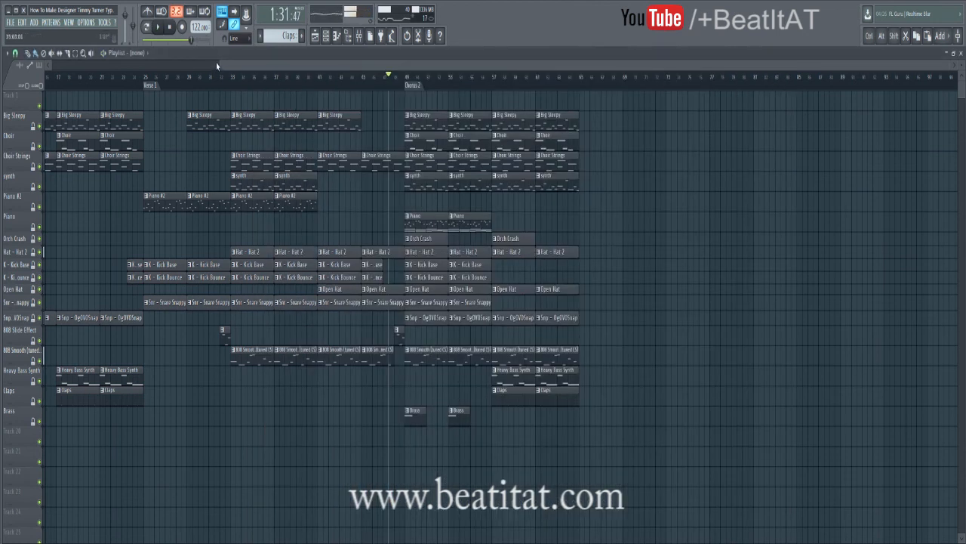
# Place the playhead just before Chorus 2 and view the Current and Master tracks' effect slots in the mixer.
pyautogui.click(172, 27)
pyautogui.click(406, 84)
pyautogui.click(349, 36)
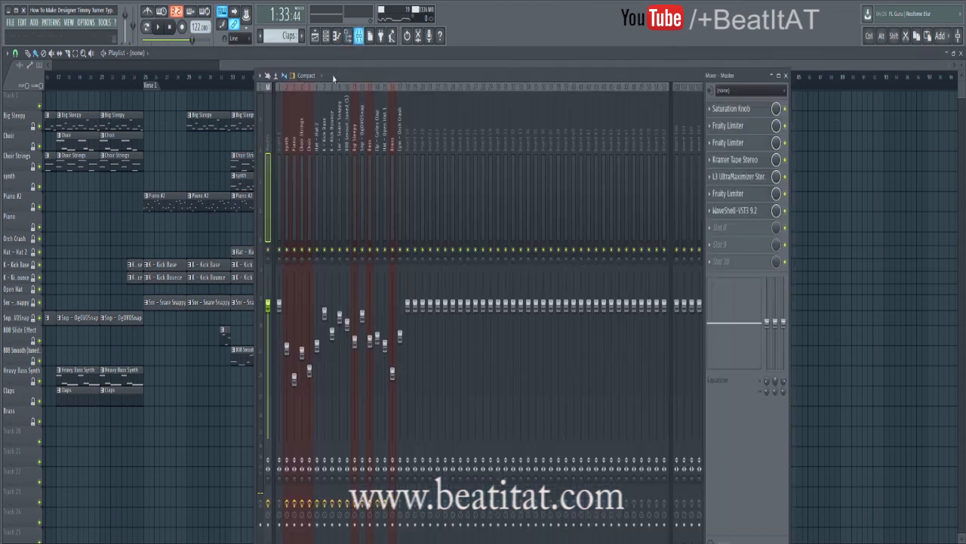
pyautogui.click(261, 159)
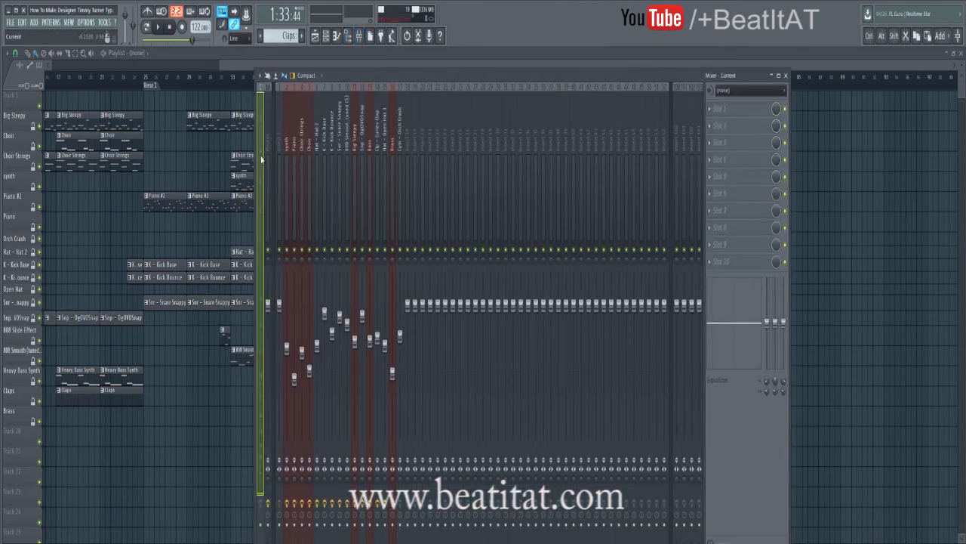
pyautogui.click(267, 158)
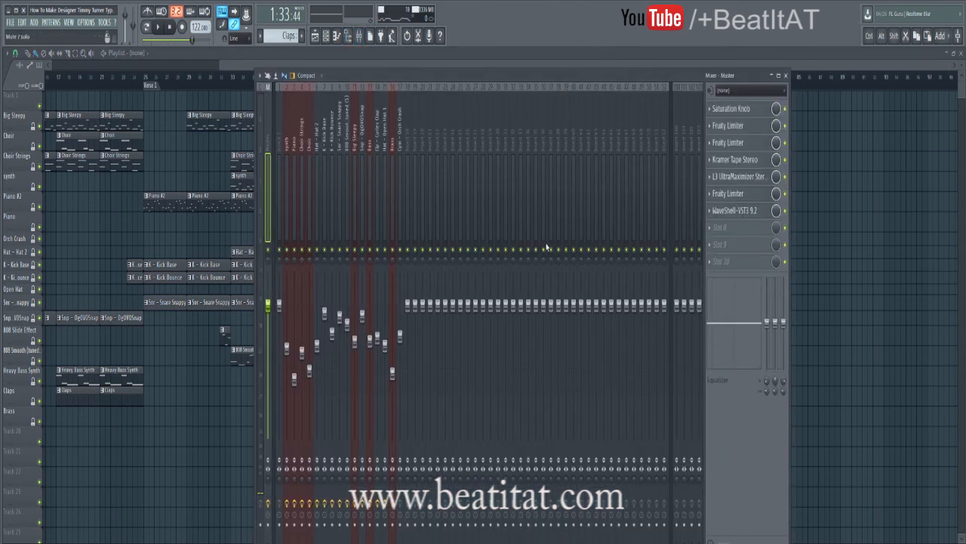
# Review the settings of the Master's last Fruity Limiter with playback stopped, close it, and glance at the playlist.
pyautogui.click(745, 195)
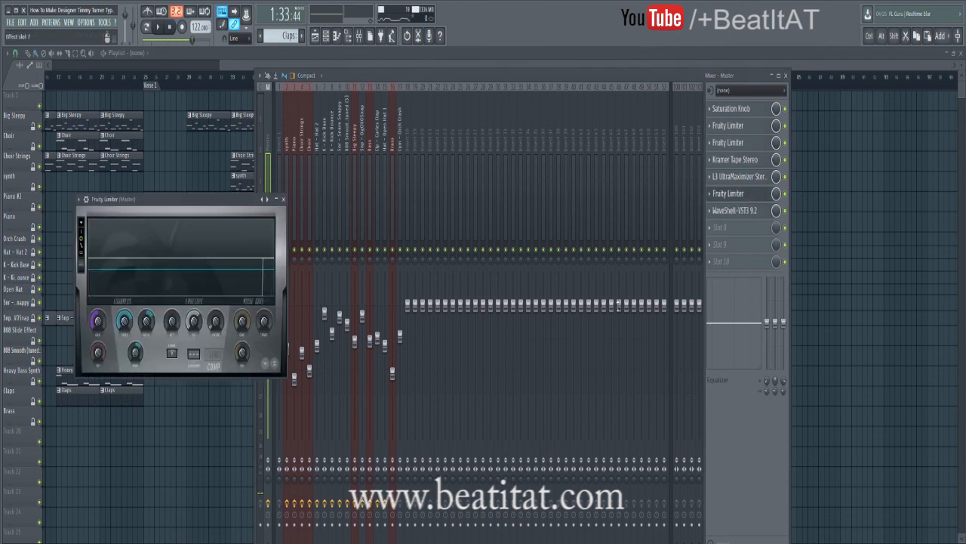
pyautogui.scroll(3, 147, 333)
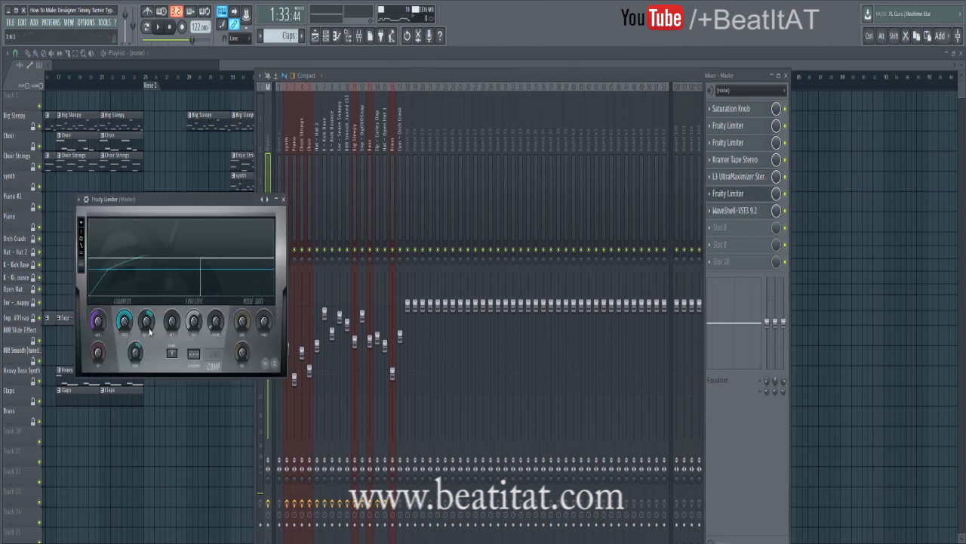
pyautogui.click(284, 200)
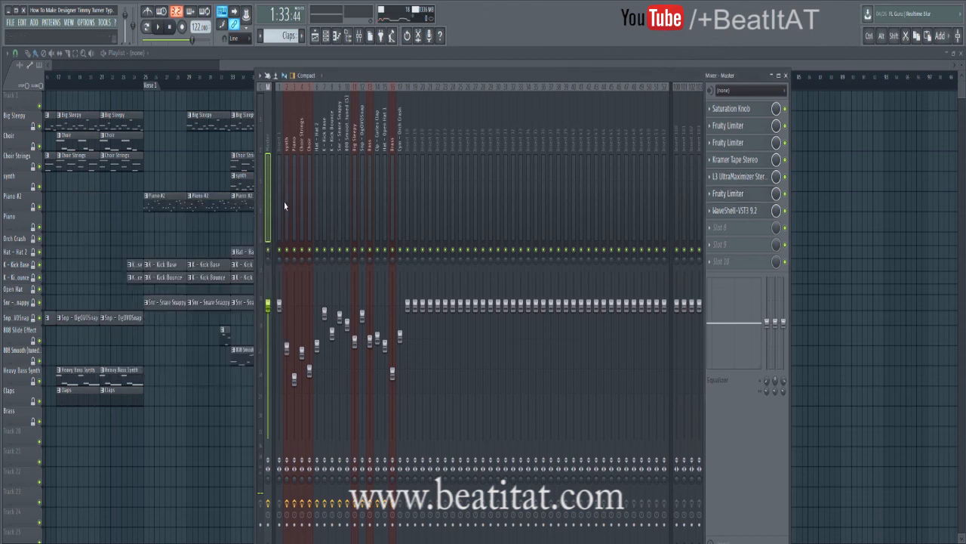
pyautogui.press('F9')
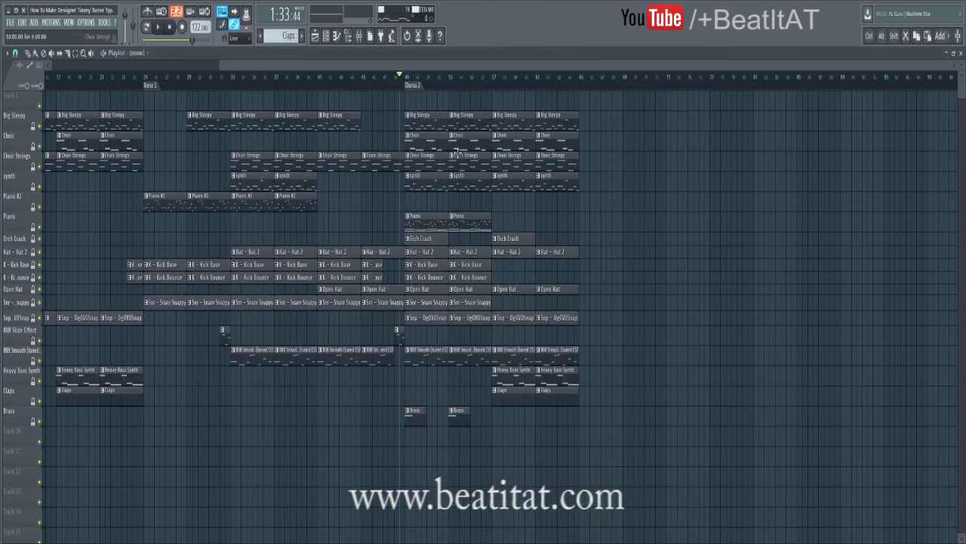
pyautogui.press('F9')
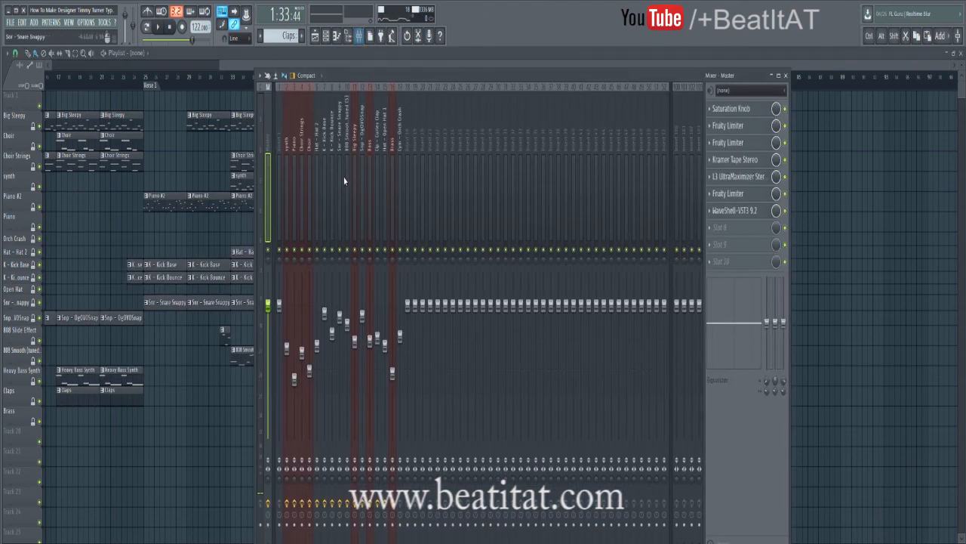
# Review the effect chains of the individual mixer tracks, including Brass, Kick Bounce, Choir, synth, Bass and Open Hat.
pyautogui.click(392, 177)
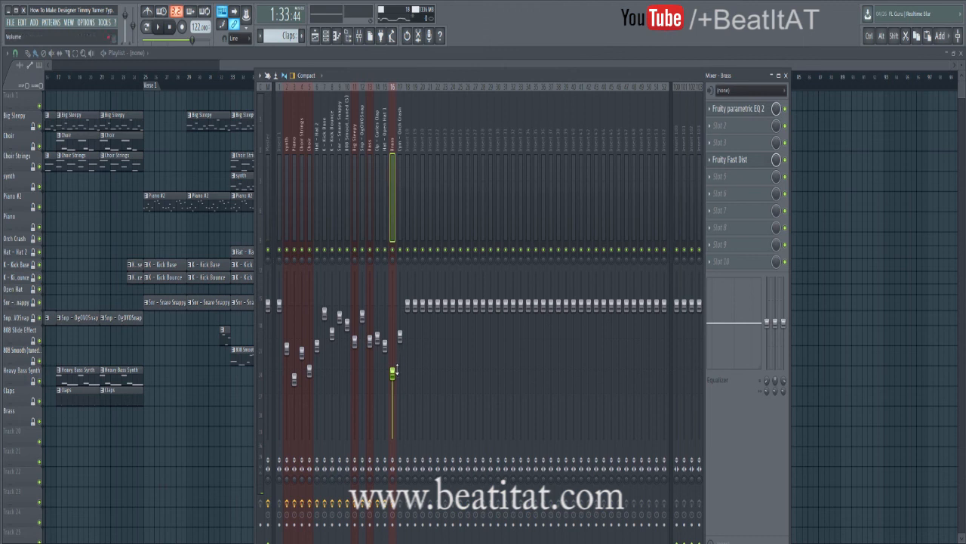
pyautogui.click(317, 145)
pyautogui.click(329, 138)
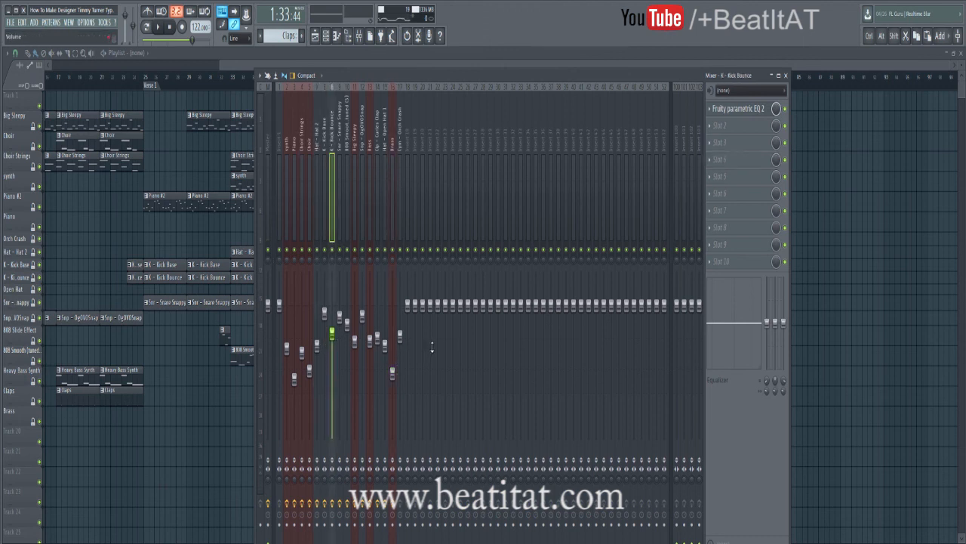
pyautogui.click(303, 221)
pyautogui.click(289, 213)
pyautogui.click(308, 201)
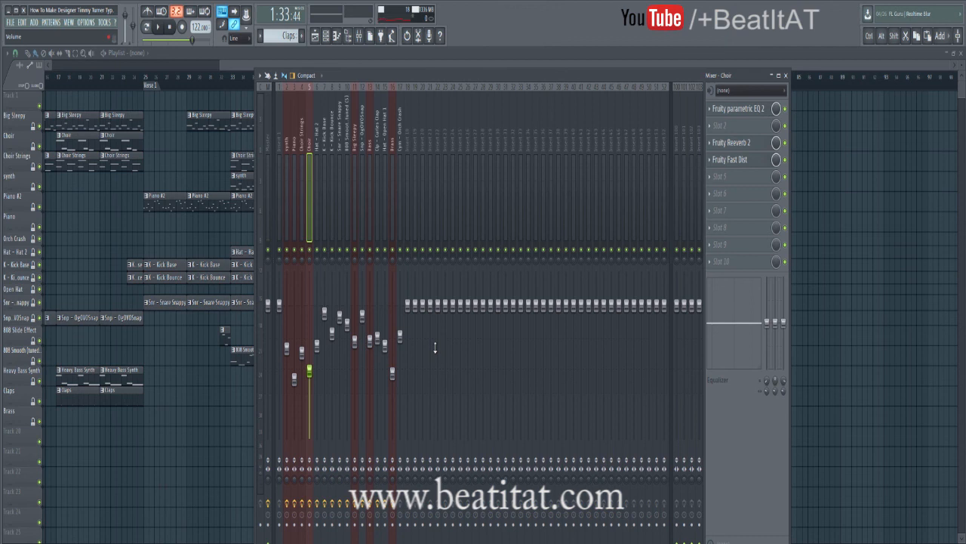
pyautogui.click(294, 220)
pyautogui.click(287, 222)
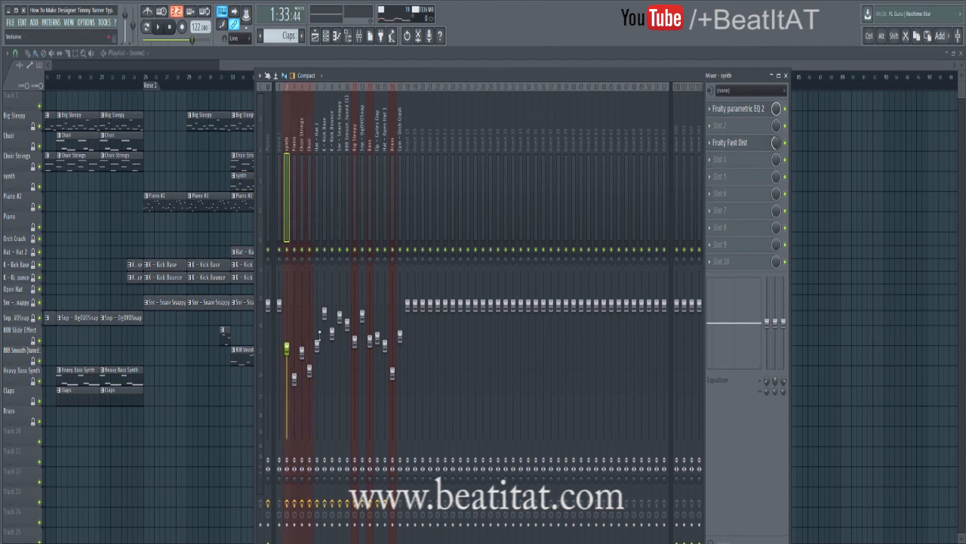
pyautogui.click(331, 225)
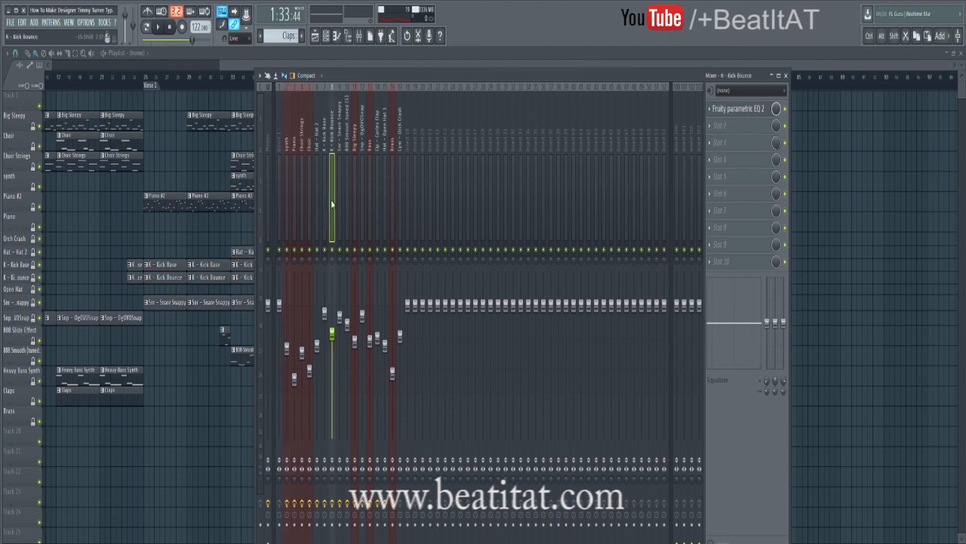
pyautogui.click(341, 200)
pyautogui.click(355, 200)
pyautogui.click(370, 199)
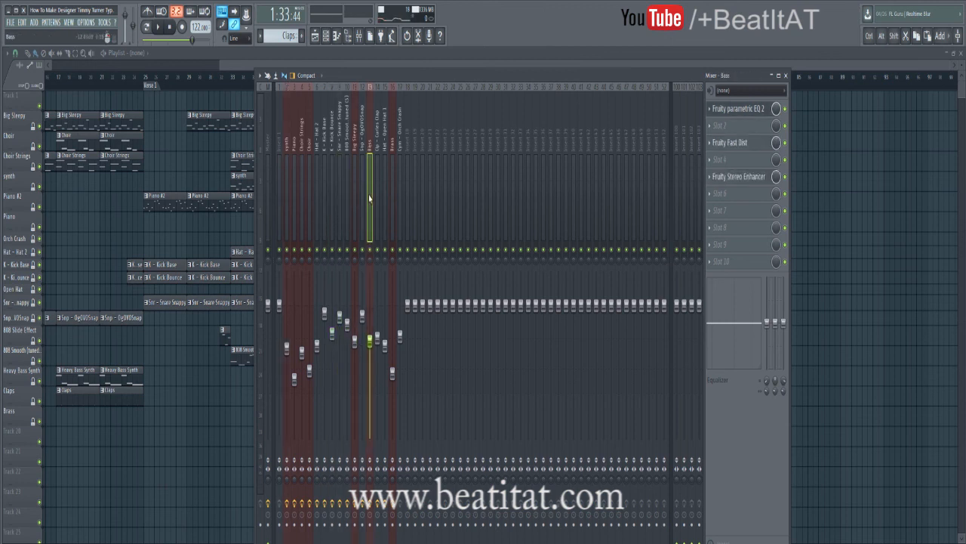
pyautogui.click(385, 184)
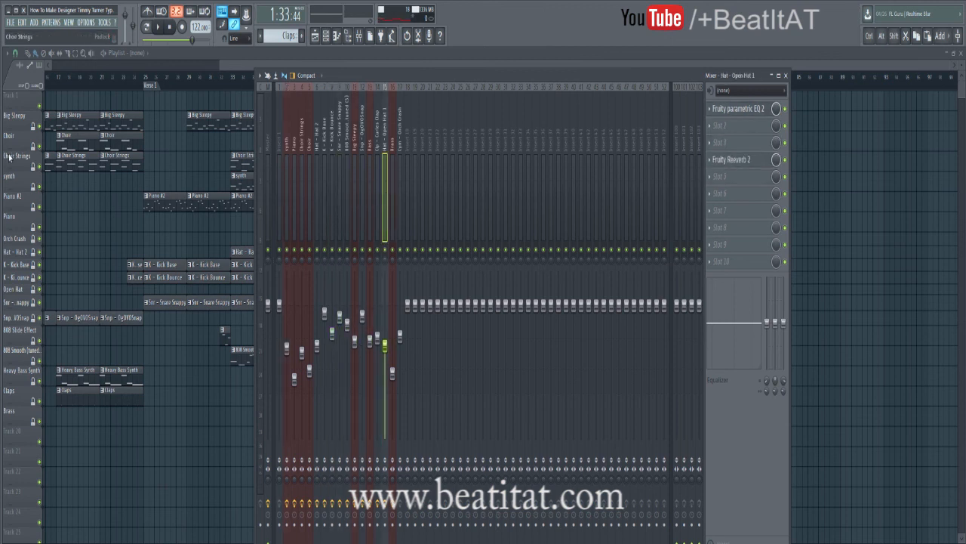
# Bring the whole arrangement from the Intro to the end of Chorus 2 into view in the playlist.
pyautogui.moveTo(220, 65); pyautogui.dragTo(140, 67)
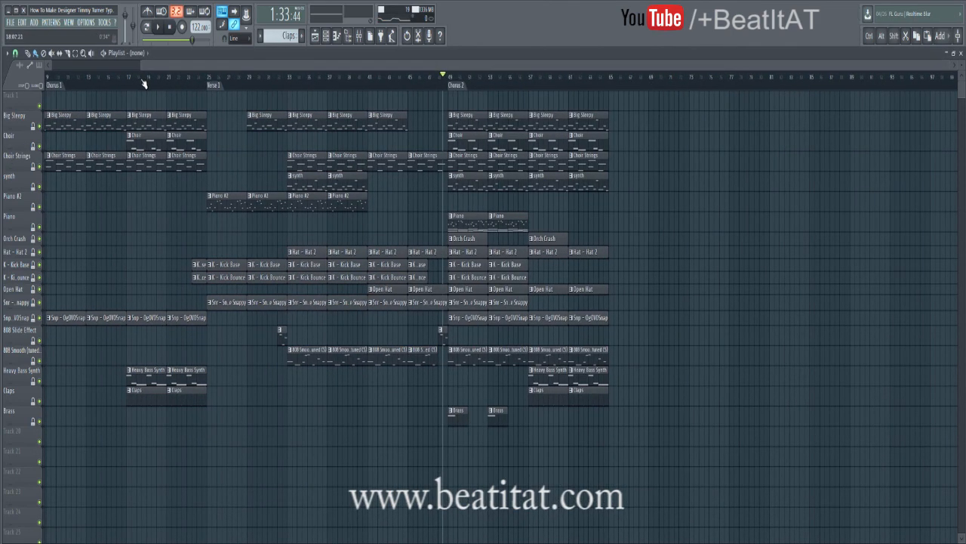
pyautogui.moveTo(141, 68); pyautogui.dragTo(139, 70)
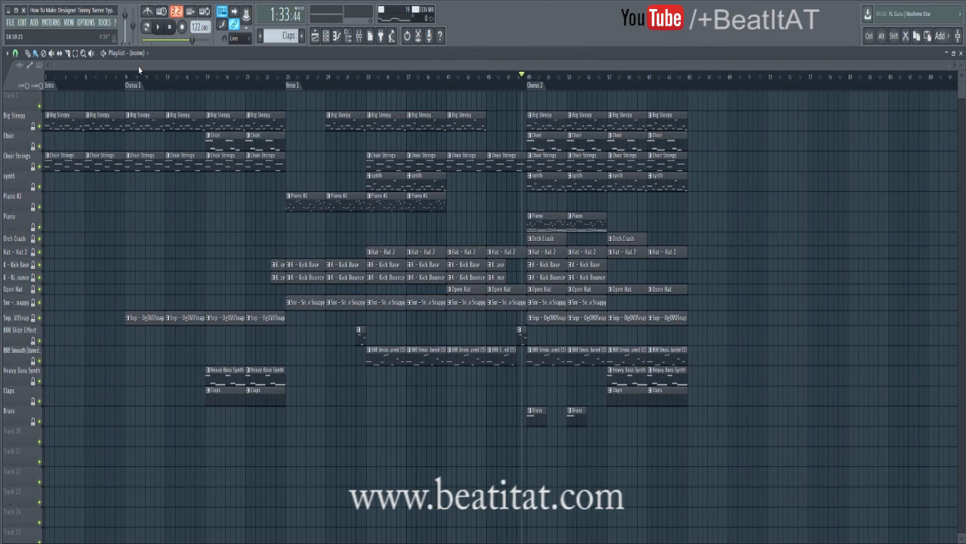